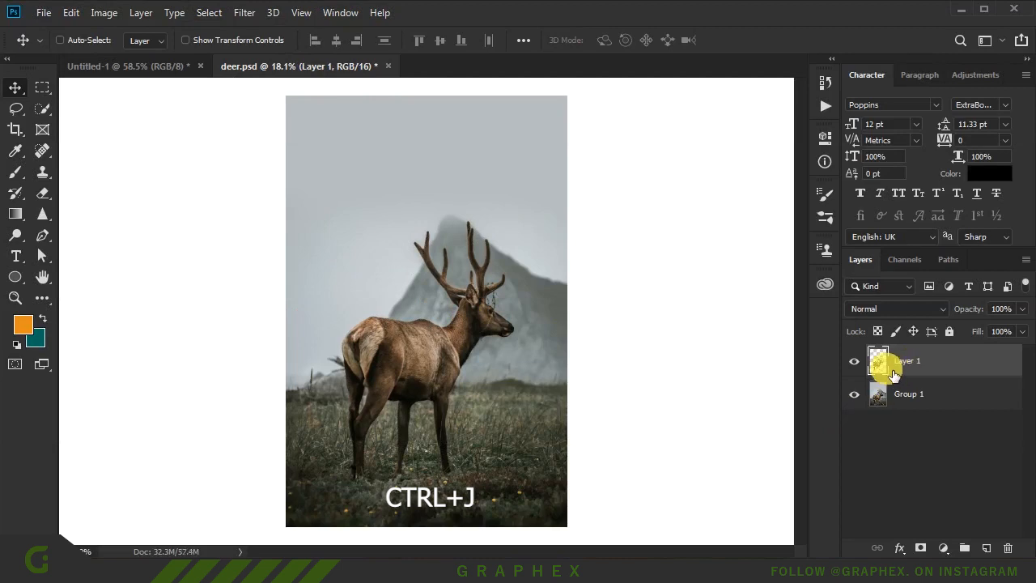
- Load the deer cutout's outline as a selection on the Group 1 background layer and expand it by 5 pixels
ctrl+click(888, 365)
click(906, 398)
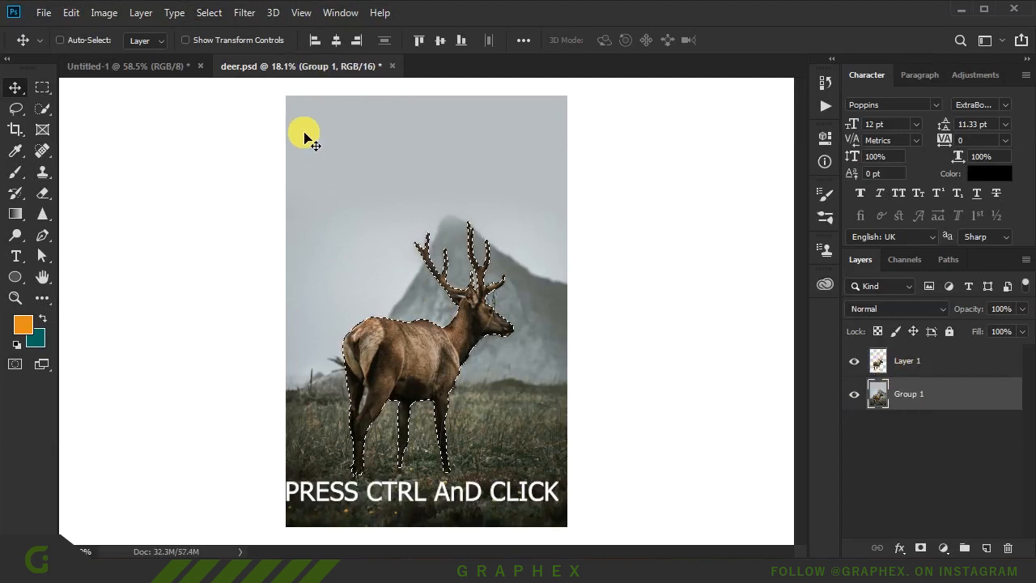
click(208, 13)
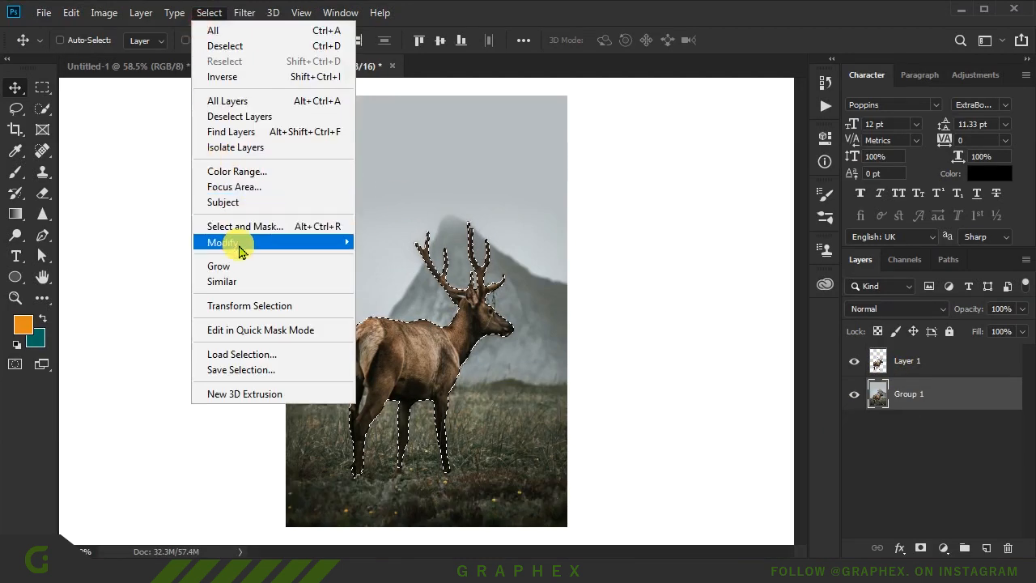
mouse_move(234, 242)
click(404, 272)
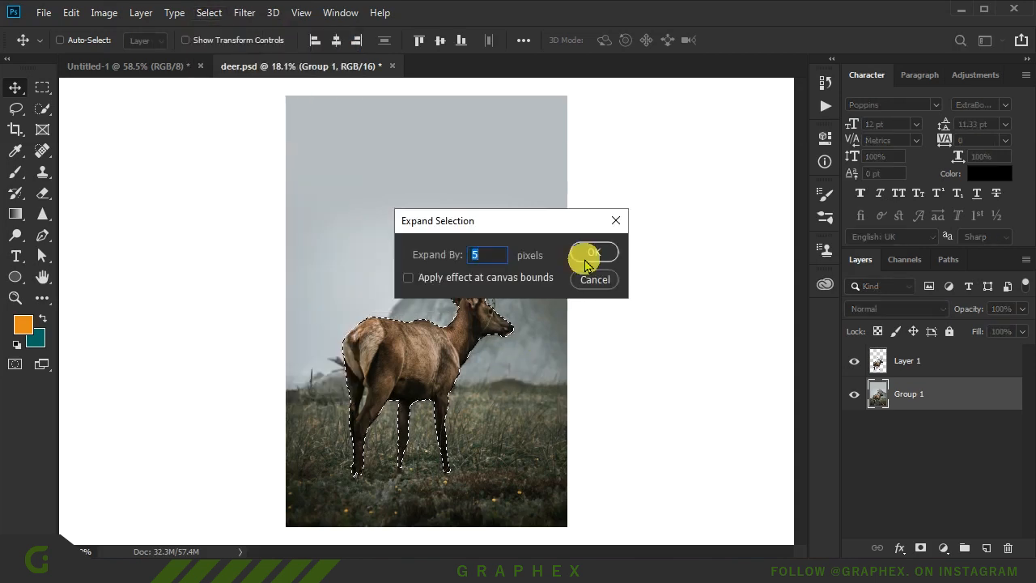
click(591, 253)
- Remove the deer from the background with a Content-Aware fill, deselect, and check the result with Layer 1 hidden
key(shift+F5)
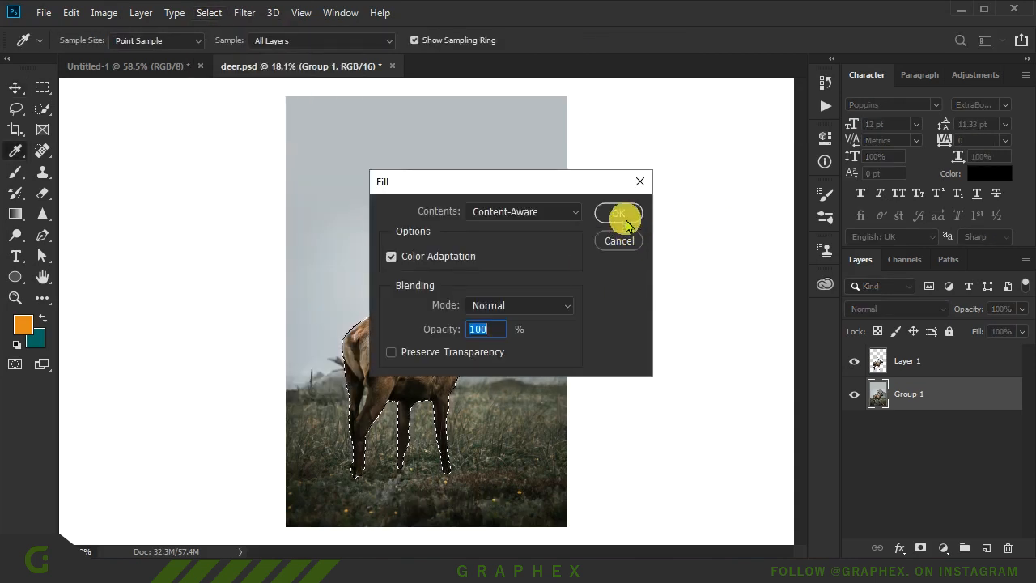
click(620, 214)
key(ctrl+d)
click(855, 361)
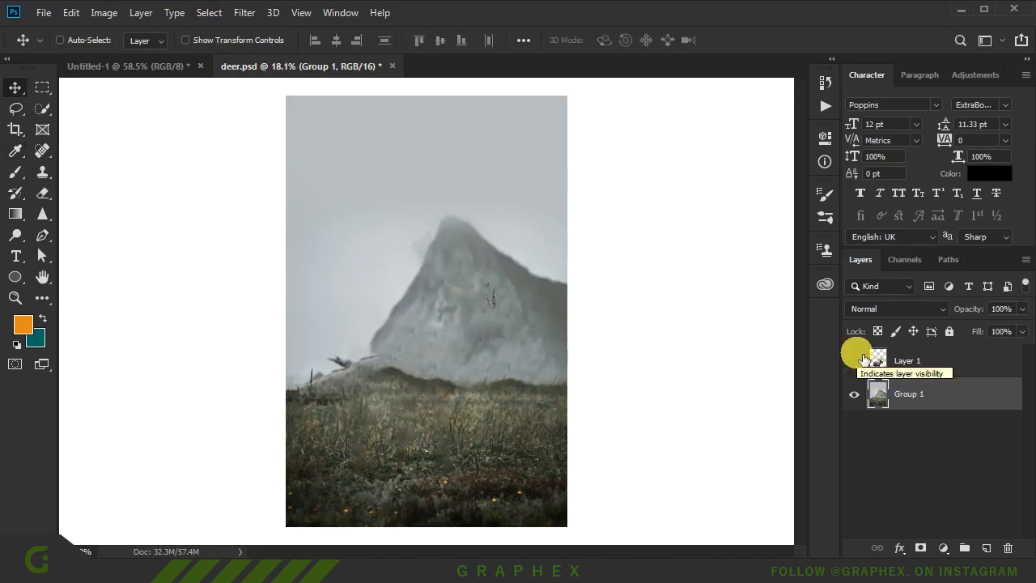
click(855, 361)
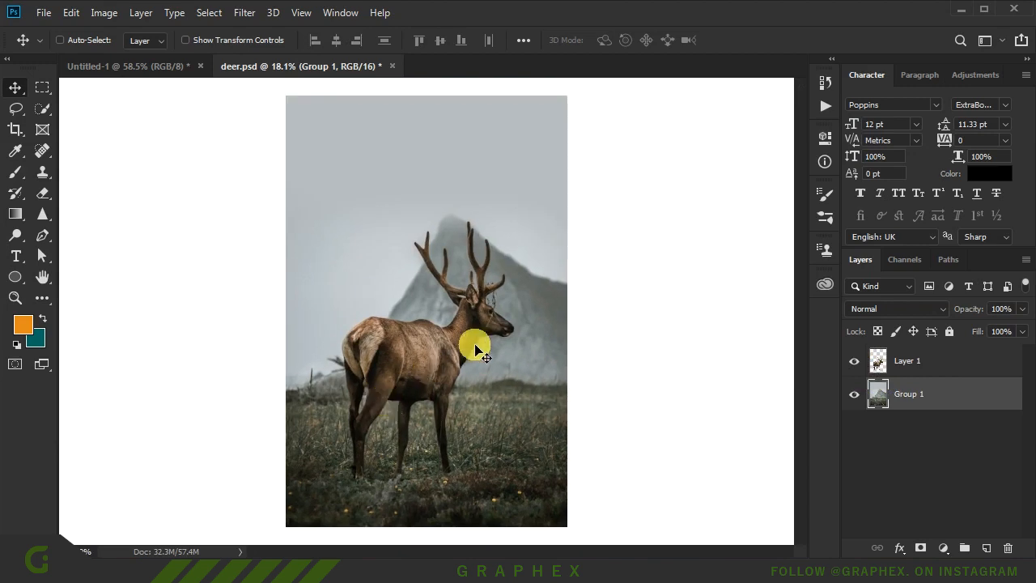
- Darken the background with a Levels adjustment clipped to Group 1, using black input 17 and white output 75
click(922, 366)
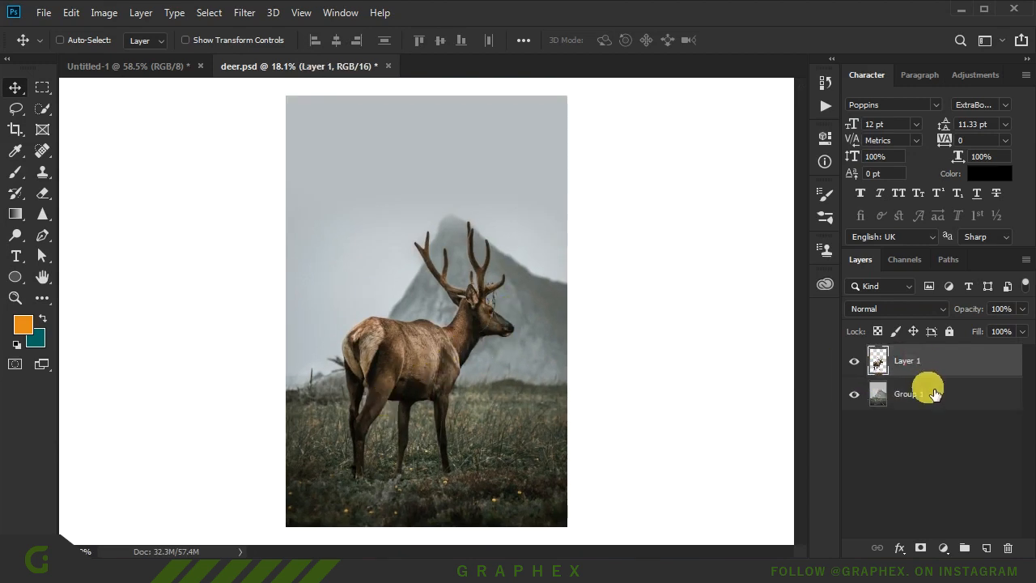
click(934, 394)
click(943, 548)
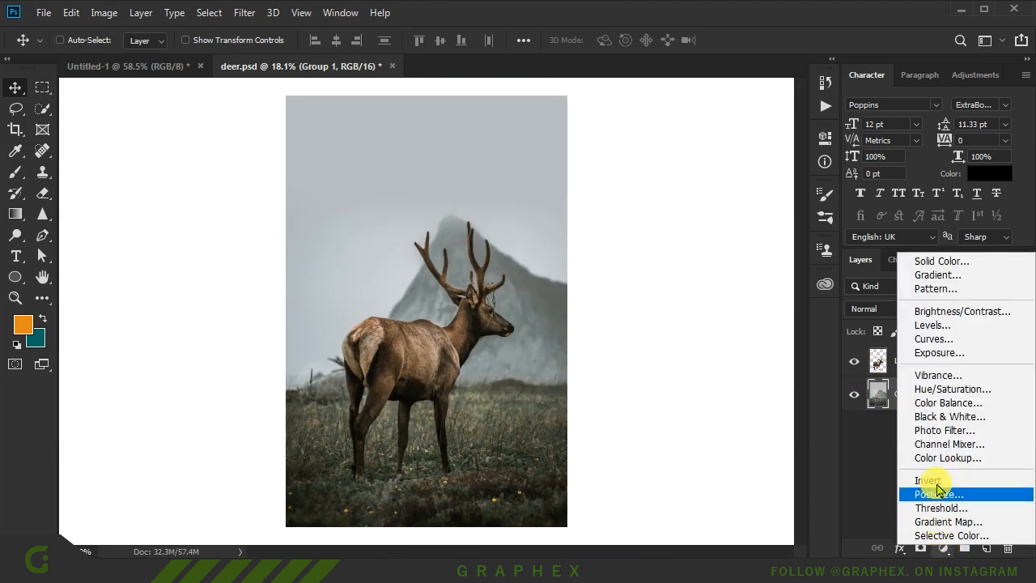
click(930, 326)
click(686, 422)
drag(786, 349, 700, 350)
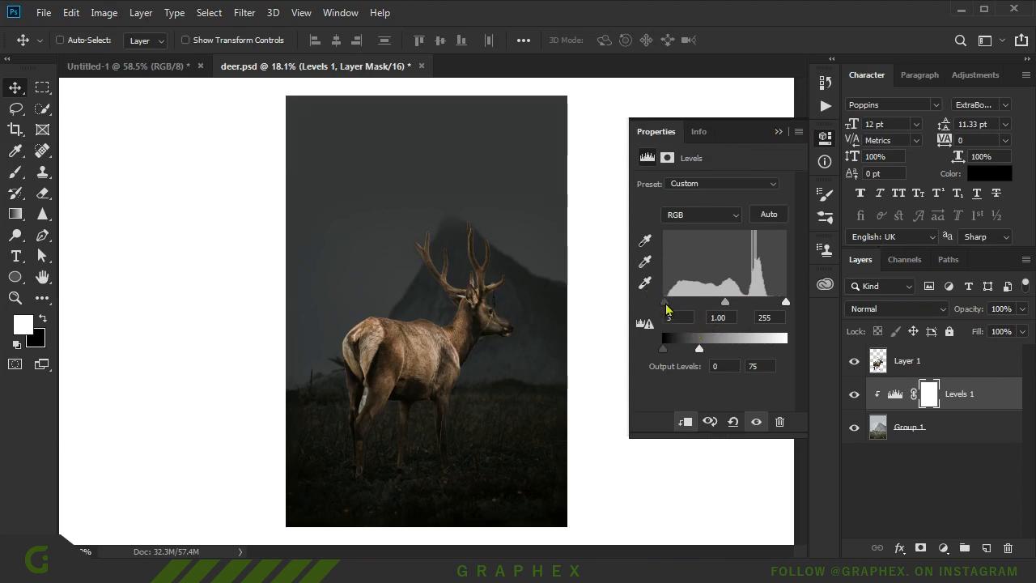
click(770, 138)
- Duplicate the Levels adjustment above the deer layer, clip it to Layer 1, and set its output levels to 4 and 117
drag(988, 400, 965, 350)
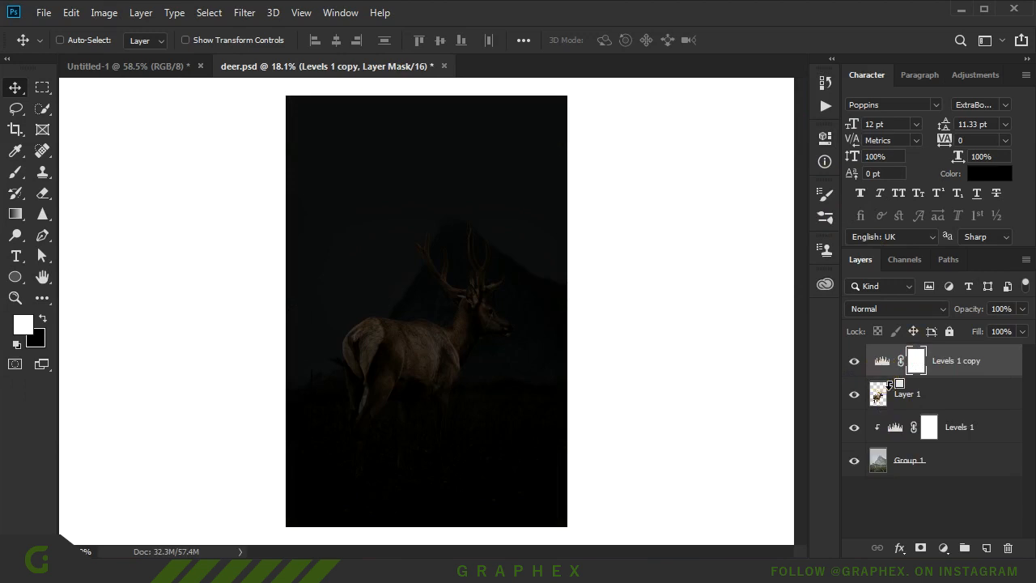
alt+click(886, 378)
double_click(893, 360)
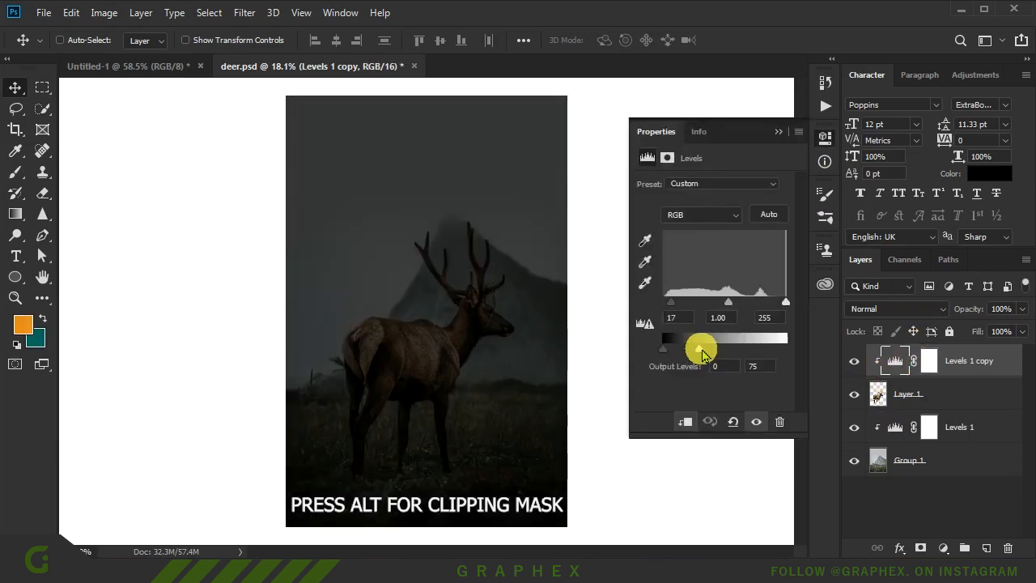
drag(702, 354, 709, 353)
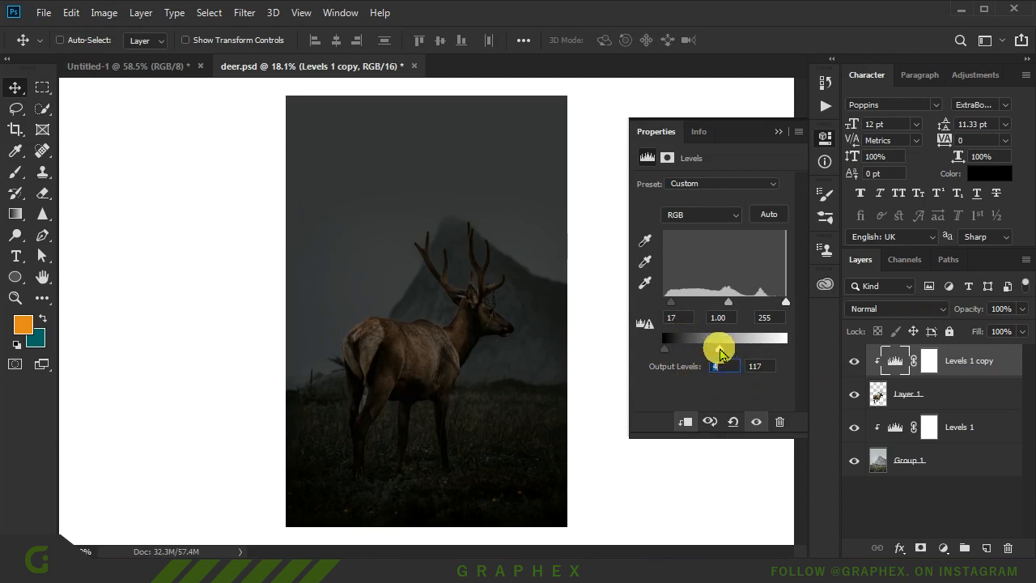
click(777, 132)
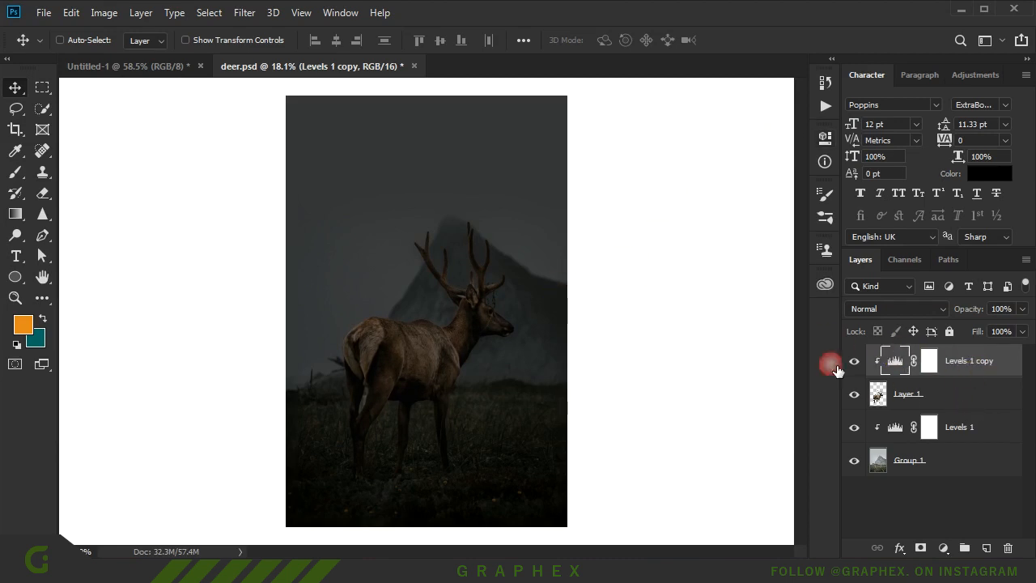
- Select the antlers on Layer 1 with a freehand Lasso outline and refine the selection around the deer's ear
click(899, 394)
scroll(477, 208, up, 2)
scroll(477, 208, up, 1)
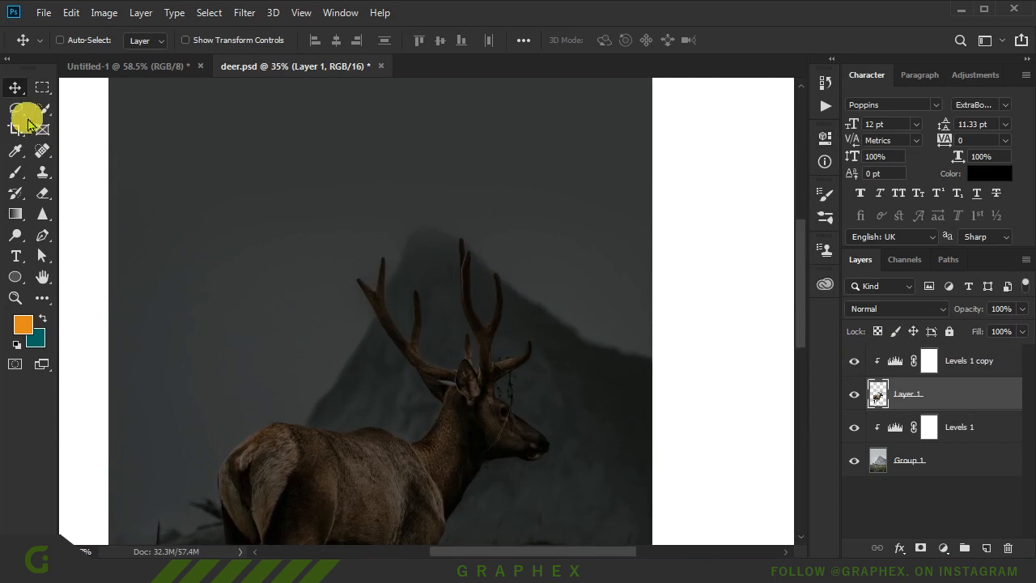
scroll(495, 397, up, 2)
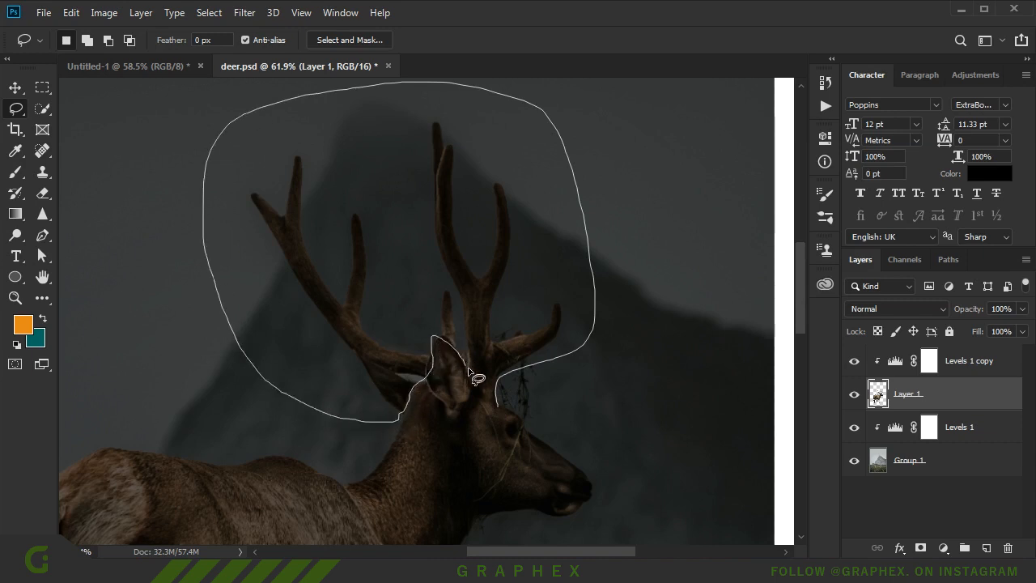
drag(469, 372, 469, 376)
scroll(441, 355, up, 5)
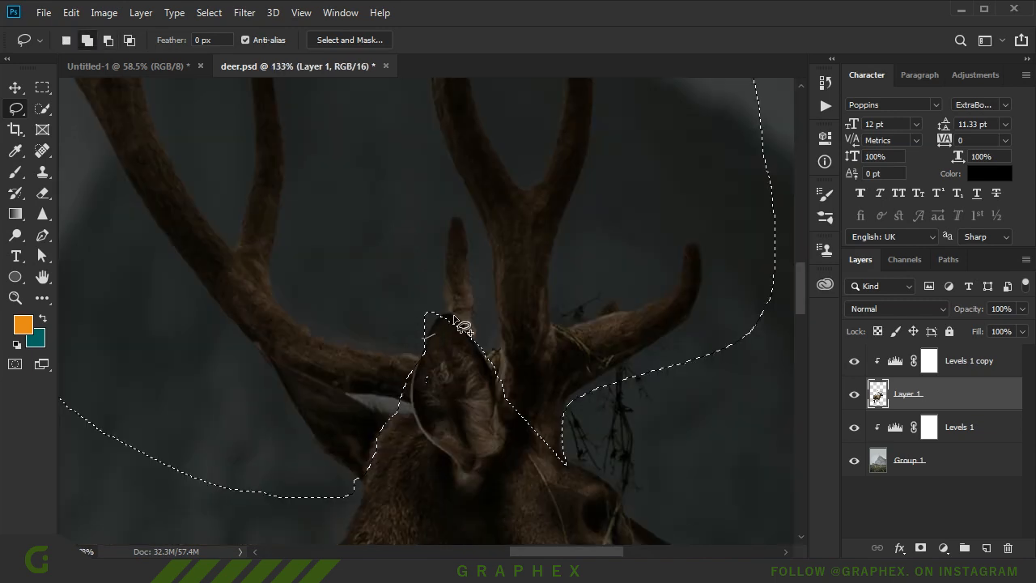
mouse_move(443, 348)
mouse_down()
mouse_move(426, 337)
mouse_move(442, 324)
mouse_up()
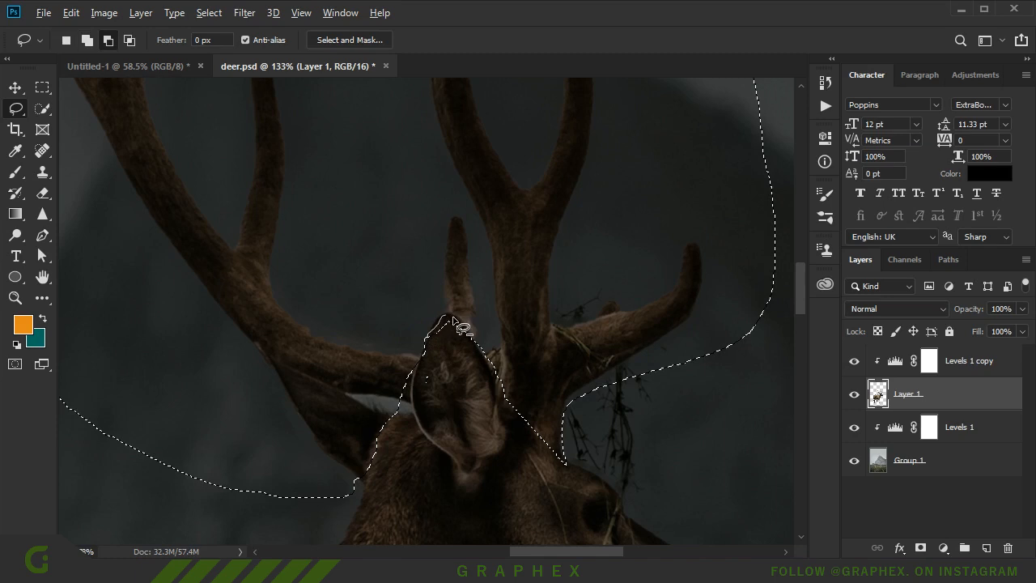
drag(509, 375, 445, 394)
- Copy the selected antlers to a new layer at the top of the stack and re-clip the Levels copy to the deer layer
scroll(439, 359, down, 6)
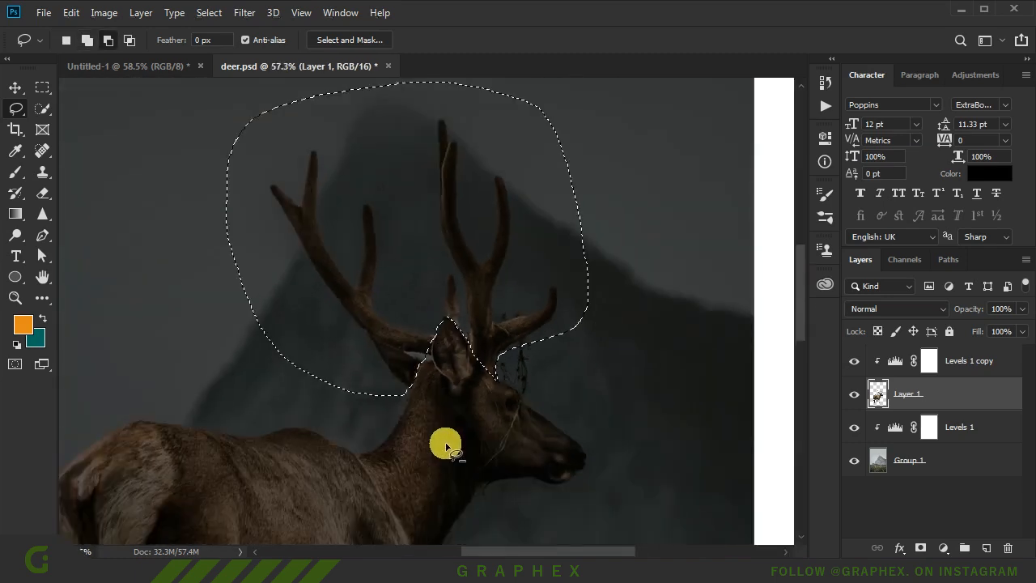
scroll(442, 393, down, 3)
key(ctrl+j)
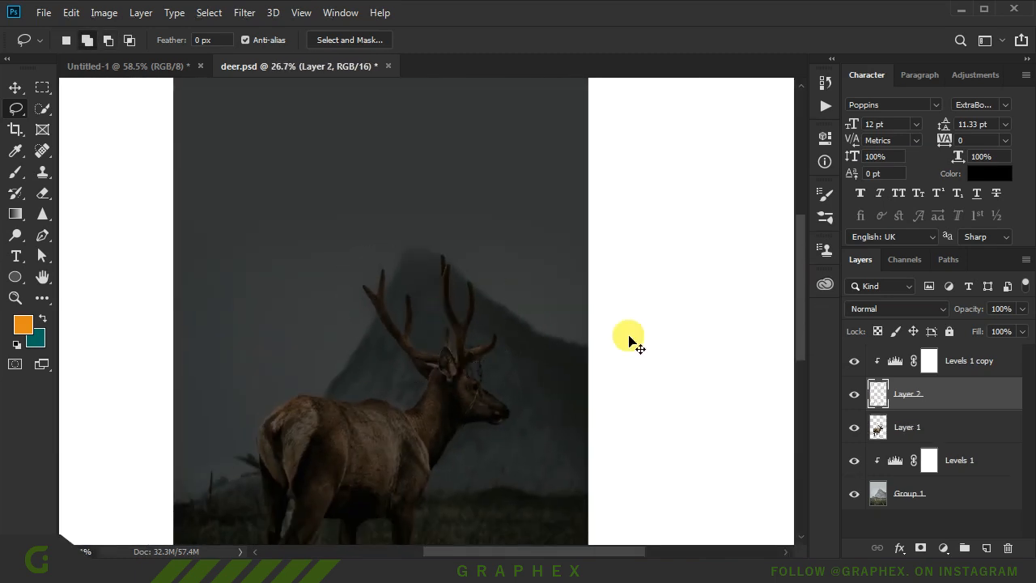
drag(965, 411, 955, 366)
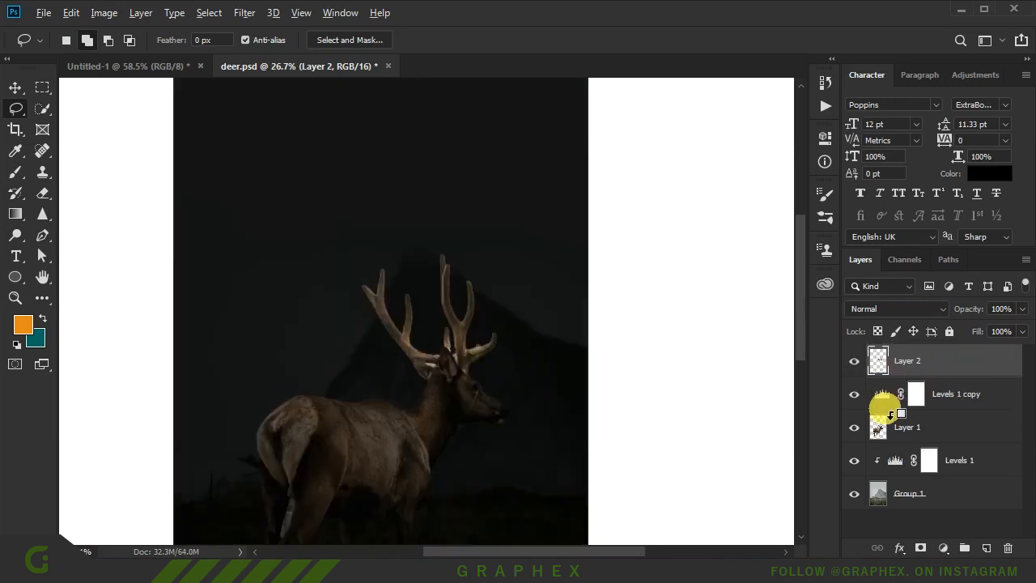
scroll(486, 267, down, 3)
- Convert the antler layer to a smart object and apply a Gaussian Blur with a 100-pixel radius
right_click(971, 366)
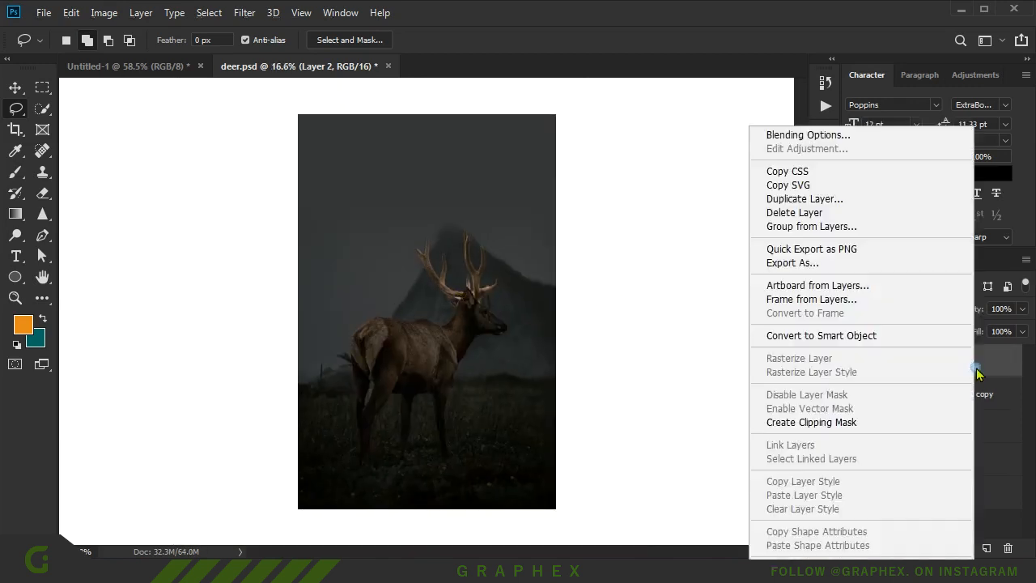
click(833, 335)
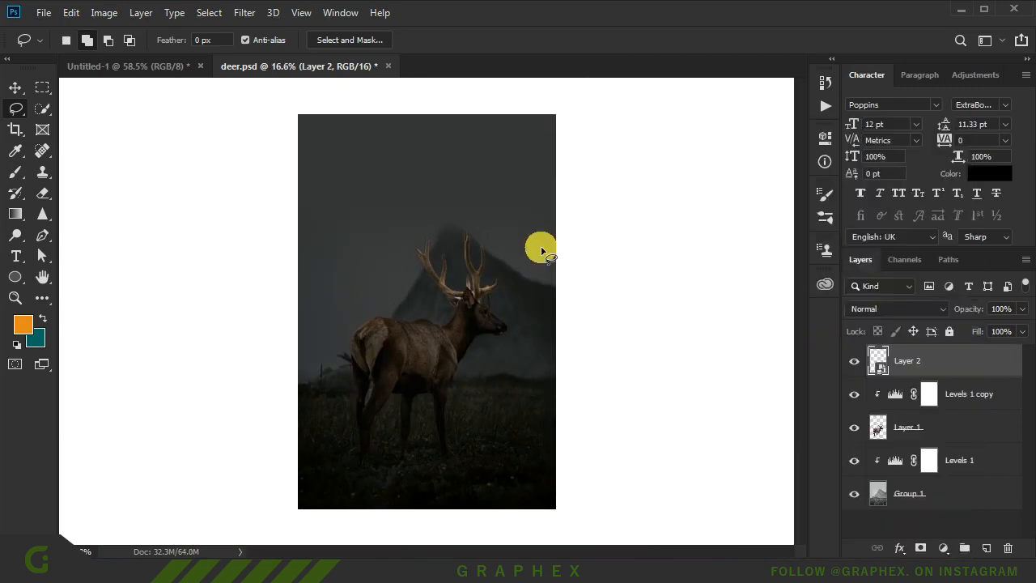
click(242, 14)
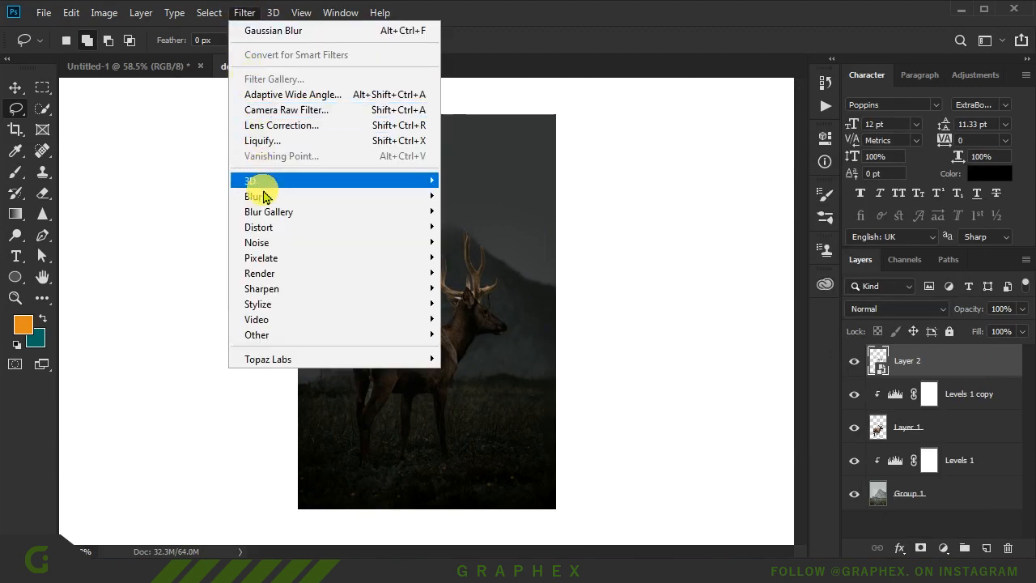
mouse_move(366, 202)
click(510, 256)
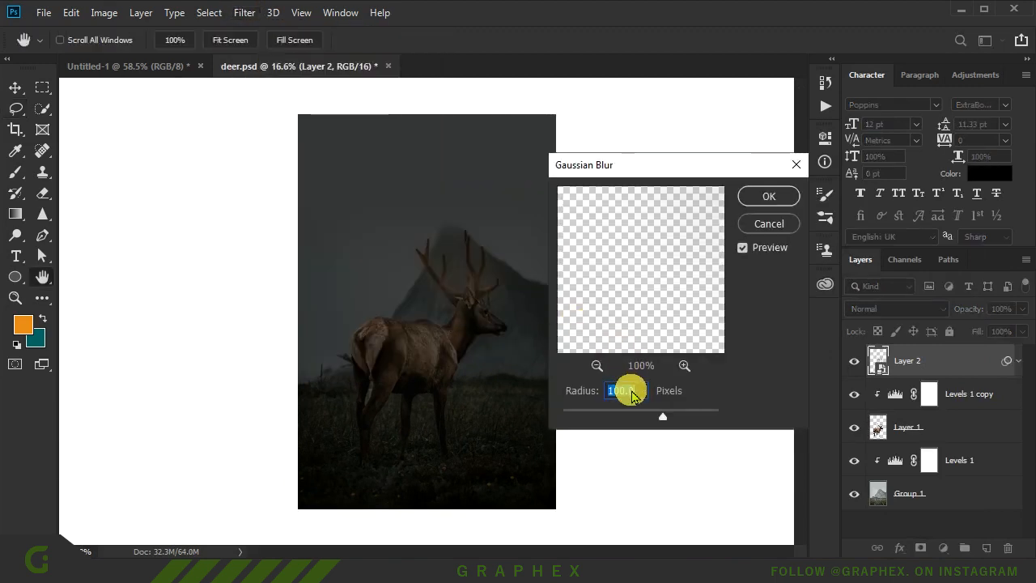
click(769, 196)
- Set the blurred antler layer's blend mode to Linear Dodge (Add) and move it below the deer layer
click(897, 308)
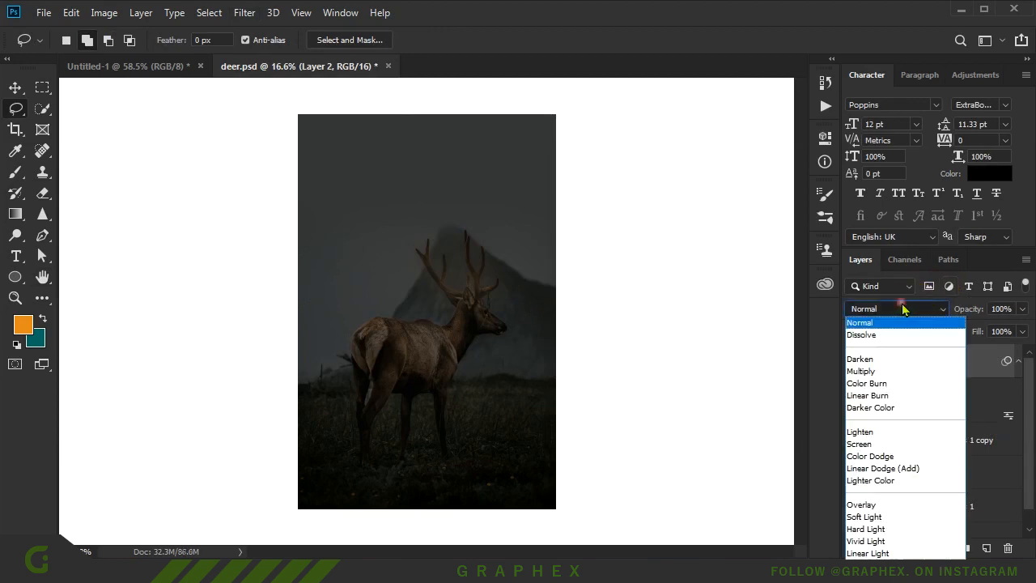
click(906, 468)
drag(967, 380, 975, 486)
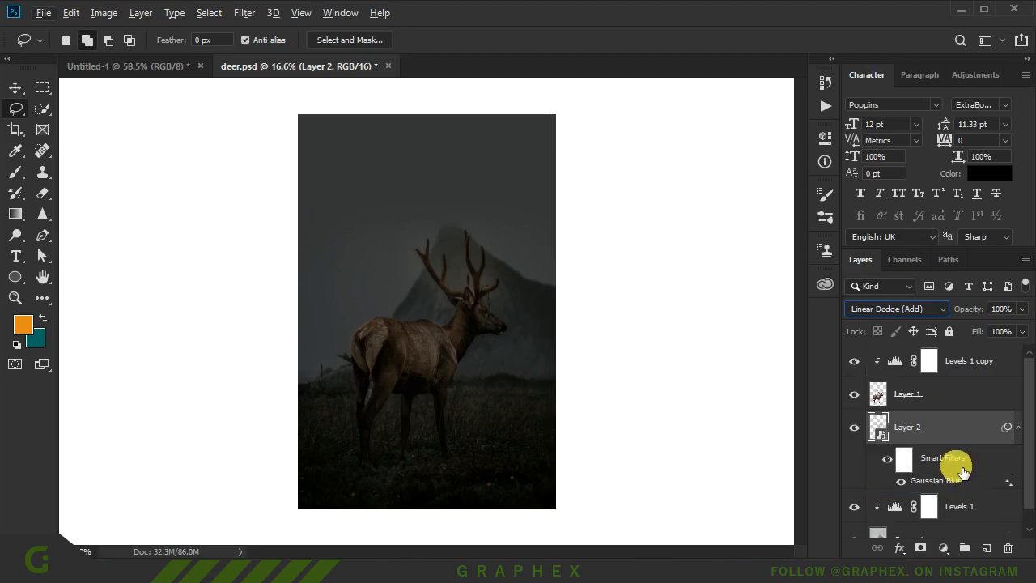
- Duplicate the blurred antler layer to the top of the stack and set the copy's Gaussian Blur radius to 30 pixels
drag(938, 428, 951, 360)
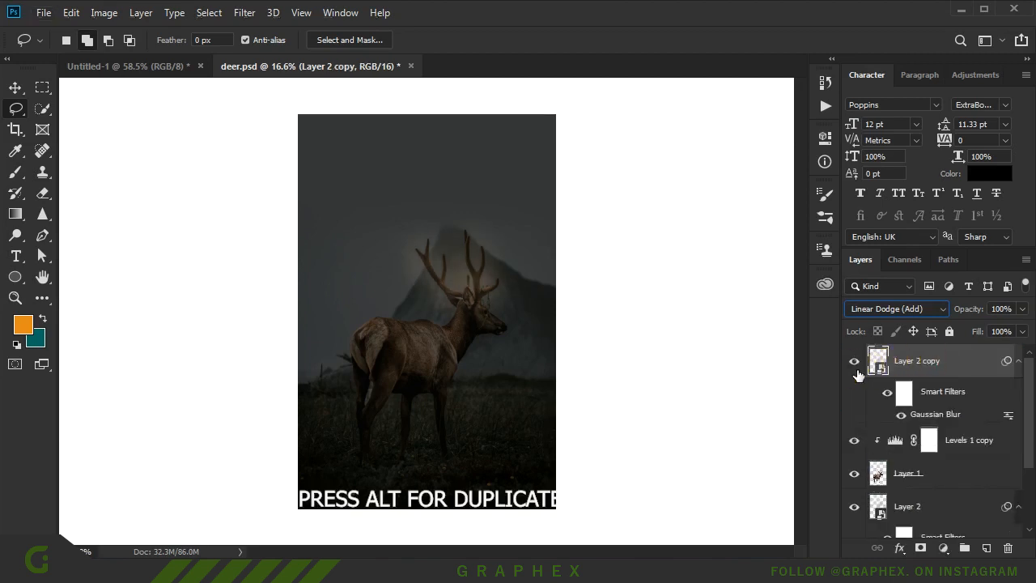
scroll(567, 233, up, 3)
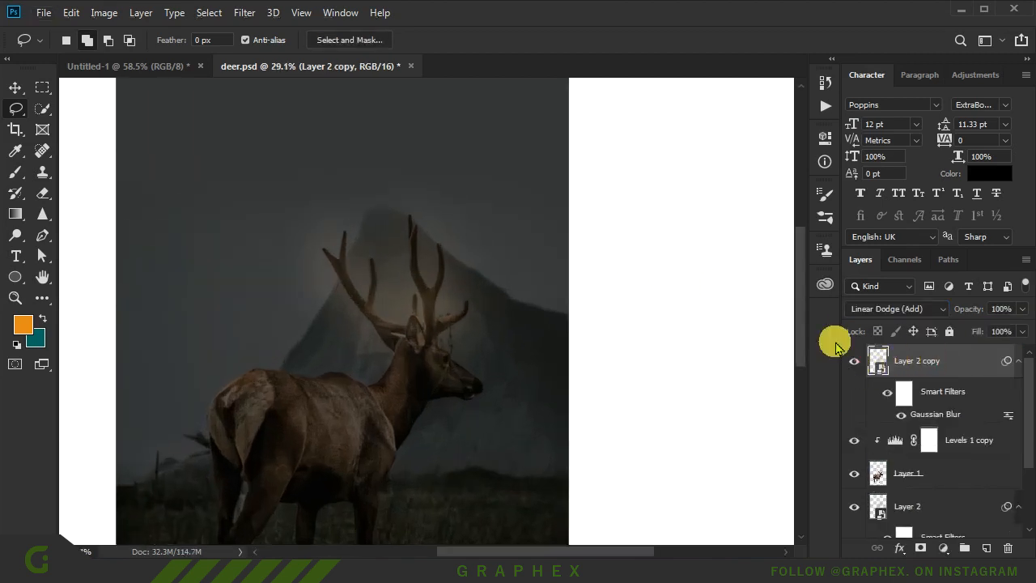
double_click(937, 415)
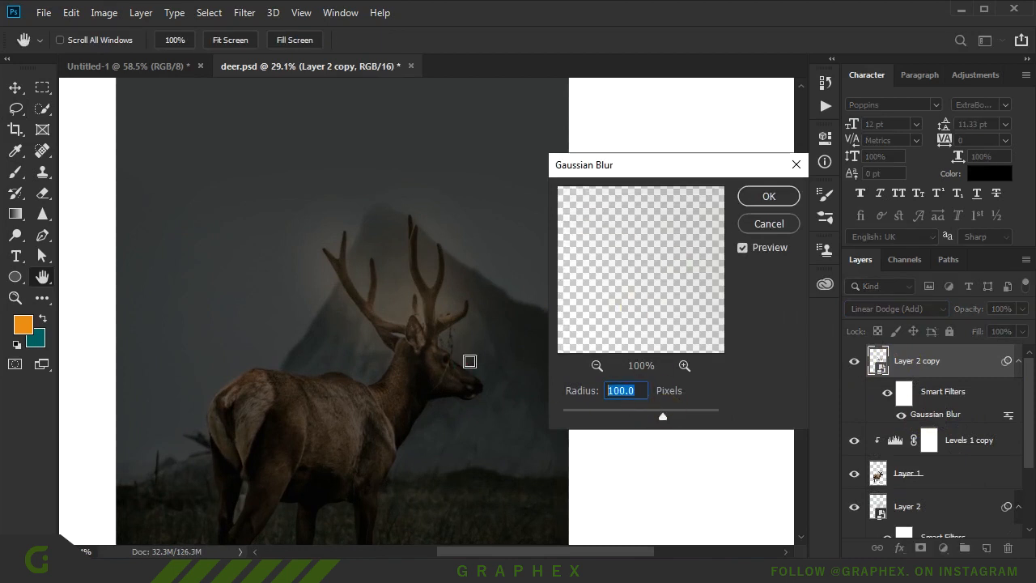
text(30)
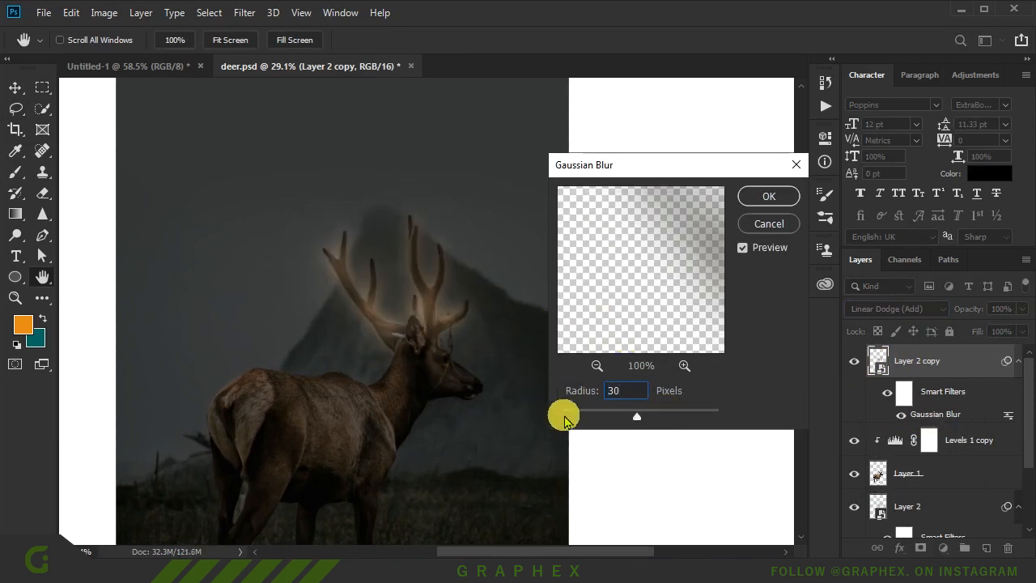
click(762, 198)
click(888, 393)
click(888, 393)
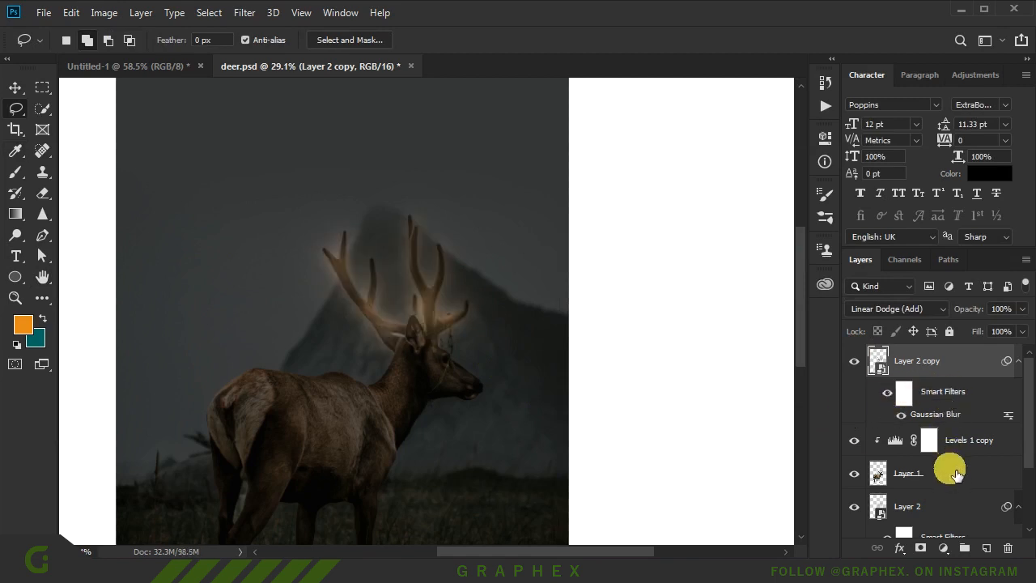
- Clip an orange e58c19 solid color fill to the top antler glow layer and group the two layers
click(943, 548)
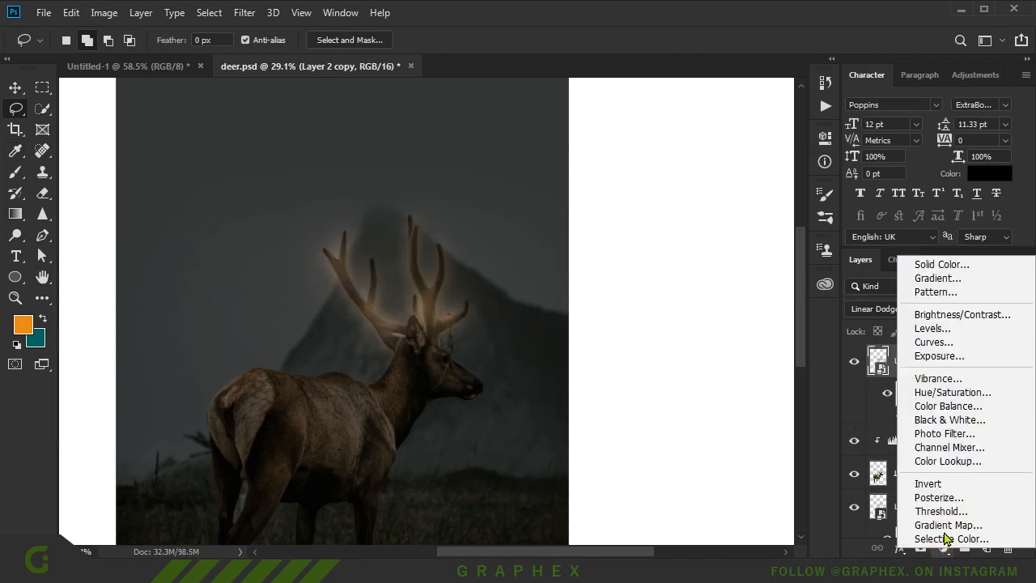
click(939, 264)
drag(927, 347, 896, 178)
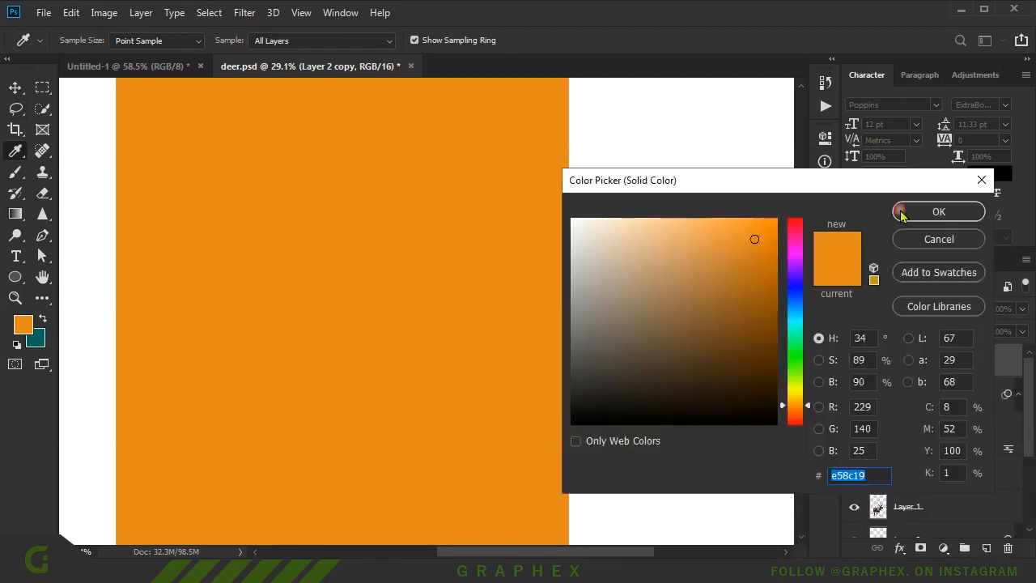
click(938, 212)
alt+click(884, 377)
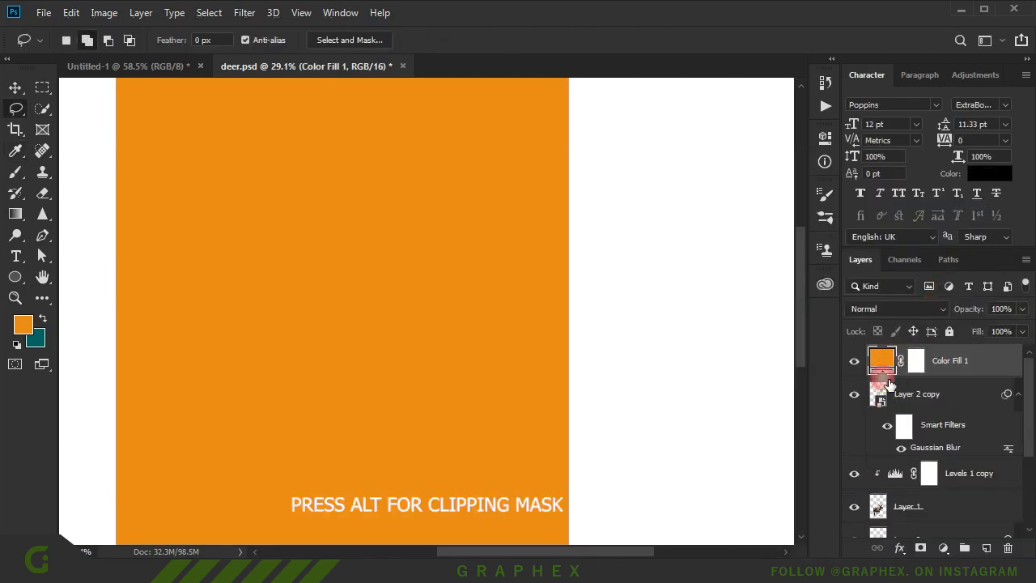
ctrl+click(937, 394)
key(ctrl+g)
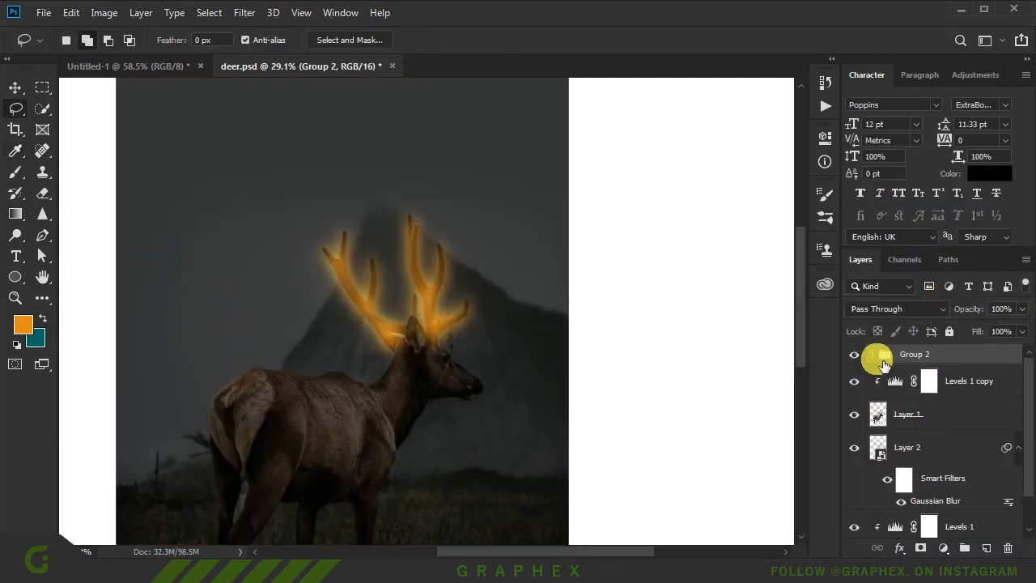
- Set the clipped orange fill in the antler glow group to Soft Light and change its color to a lighter orange
click(879, 359)
click(970, 393)
click(890, 309)
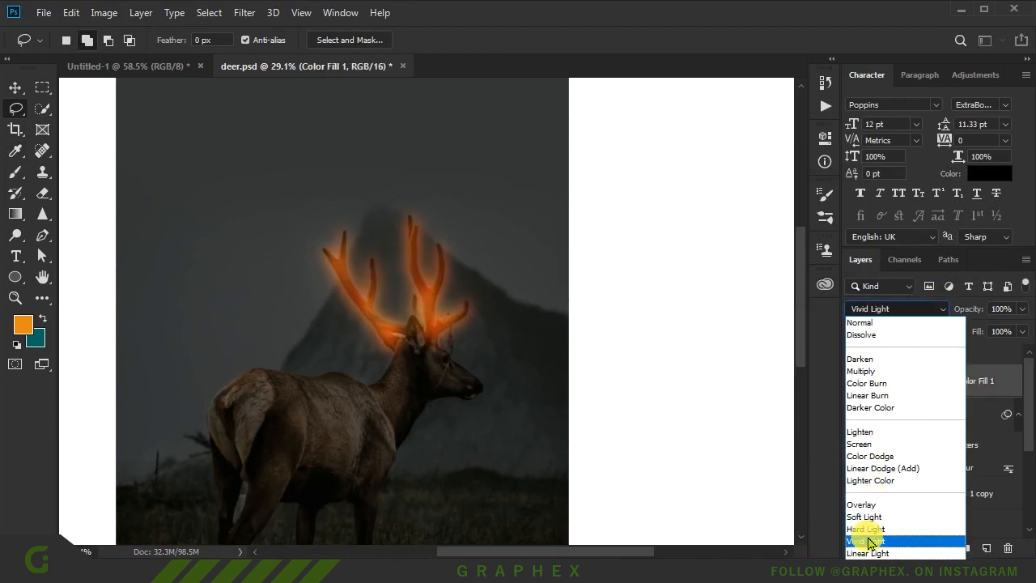
click(864, 516)
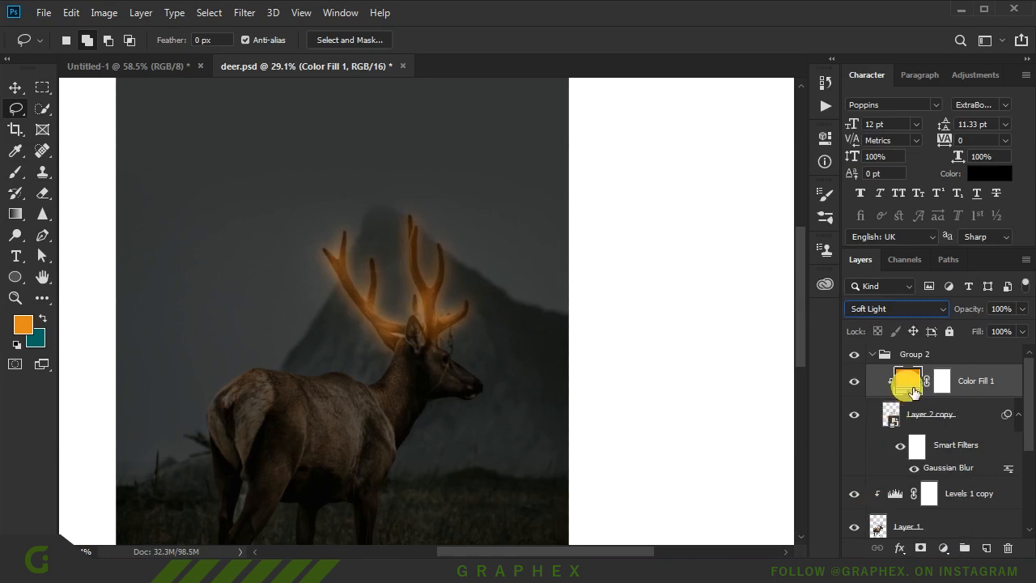
double_click(906, 381)
mouse_move(703, 254)
mouse_down()
mouse_move(723, 245)
mouse_move(712, 226)
mouse_up()
click(943, 214)
click(874, 355)
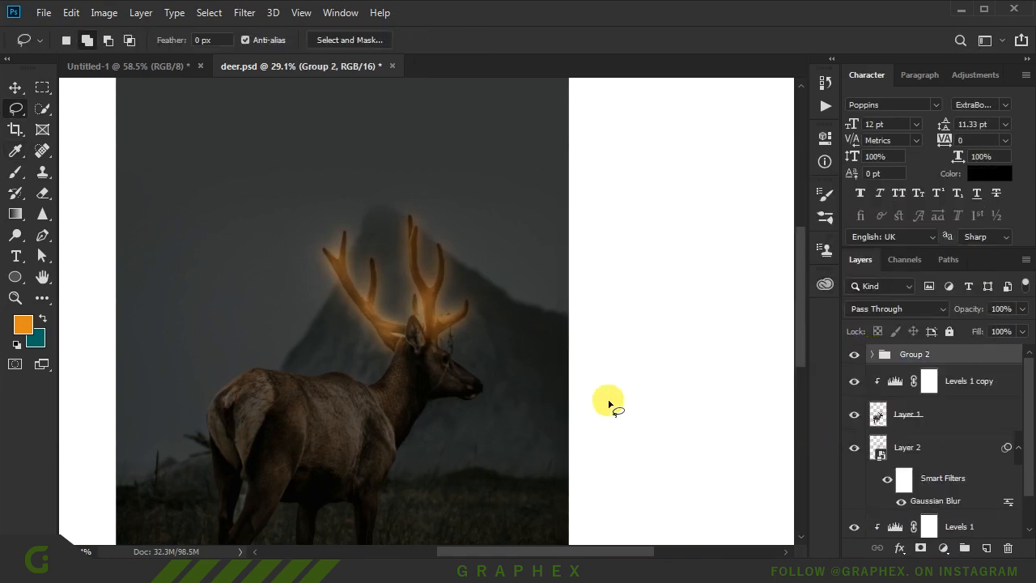
- Darken the background by lowering the white output level of its clipped Levels adjustment to about 60
scroll(462, 354, down, 3)
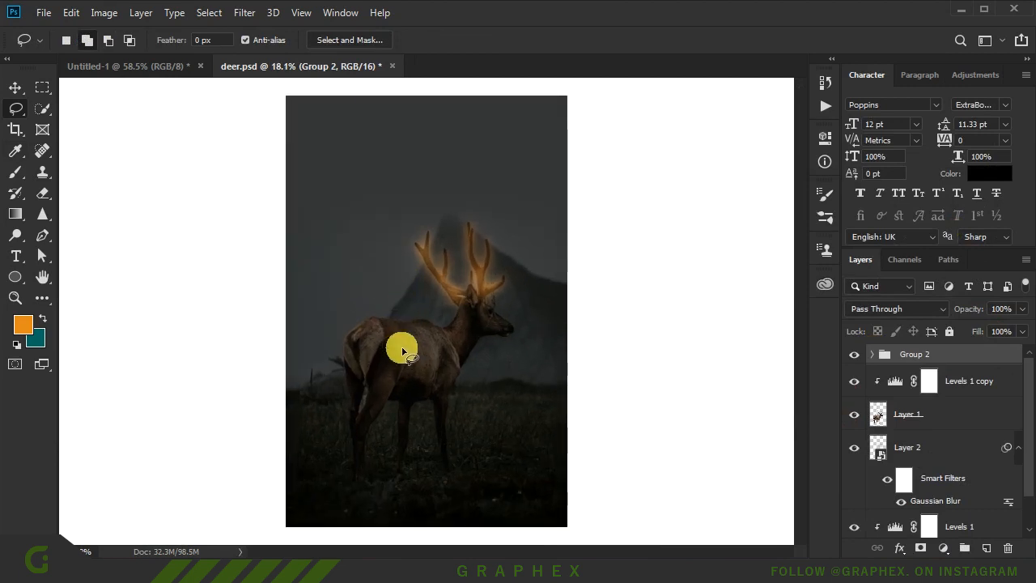
double_click(897, 387)
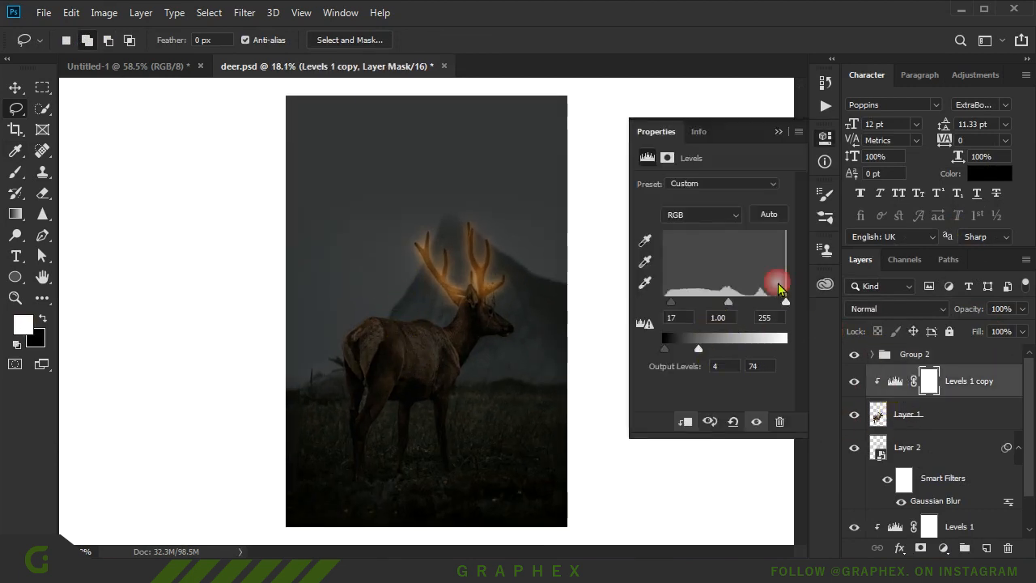
click(778, 132)
scroll(890, 486, down, 2)
double_click(893, 489)
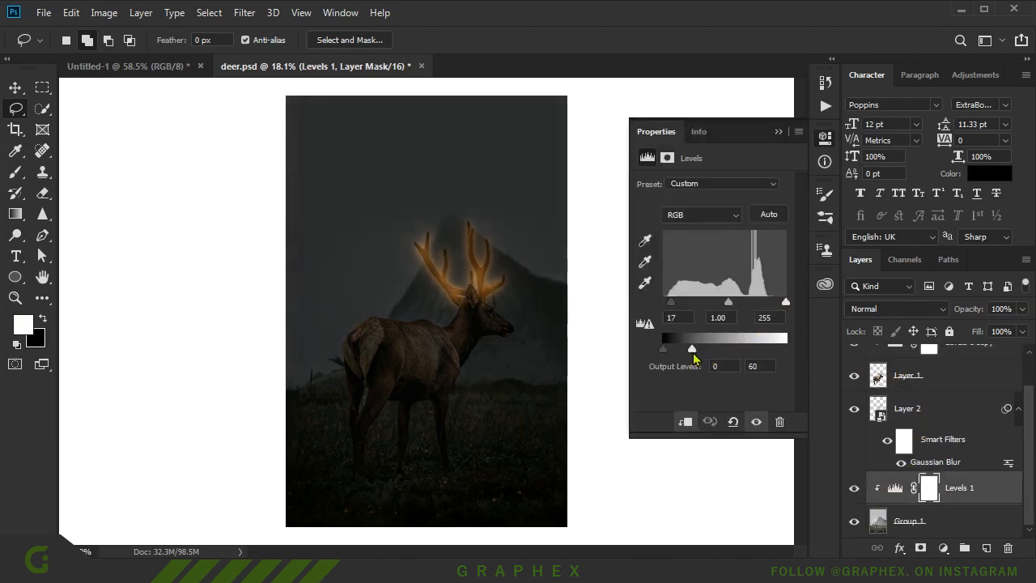
click(776, 133)
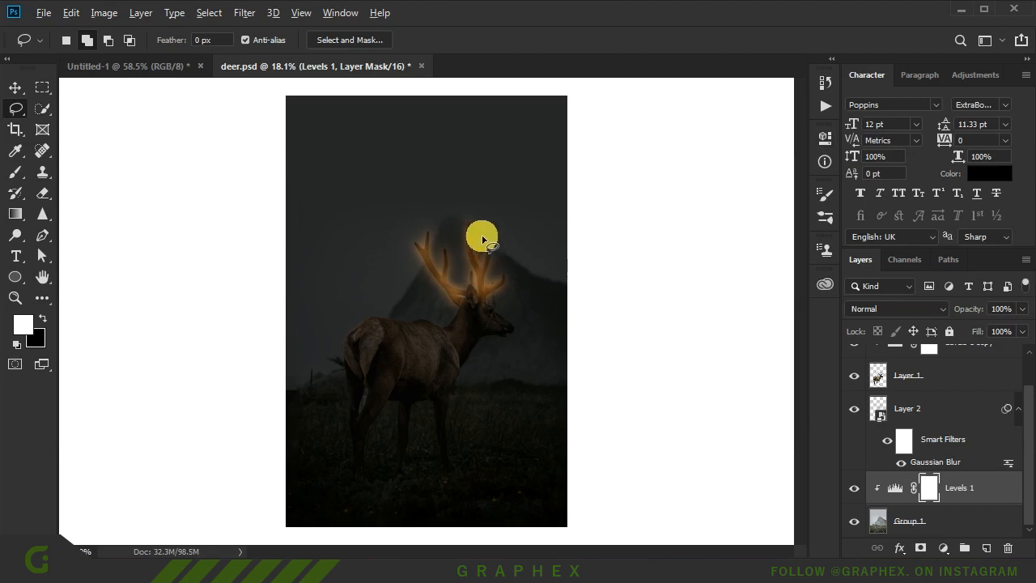
- Paint a soft orange glow over the antlers on a new top layer with a 1000-pixel brush at 15% flow, blended as Screen
scroll(479, 217, up, 1)
scroll(931, 388, up, 1)
click(951, 360)
scroll(486, 277, up, 2)
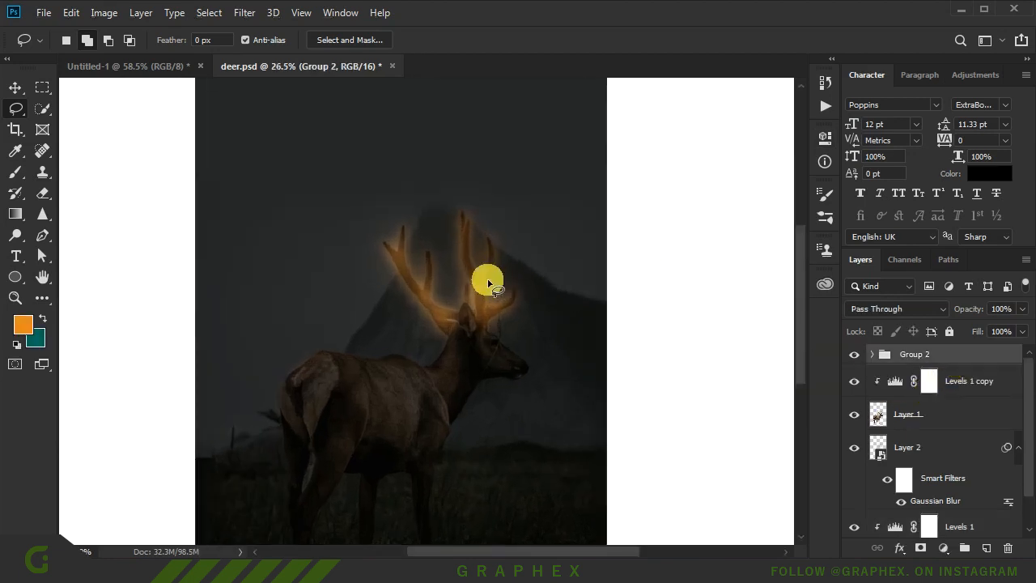
click(985, 548)
click(19, 173)
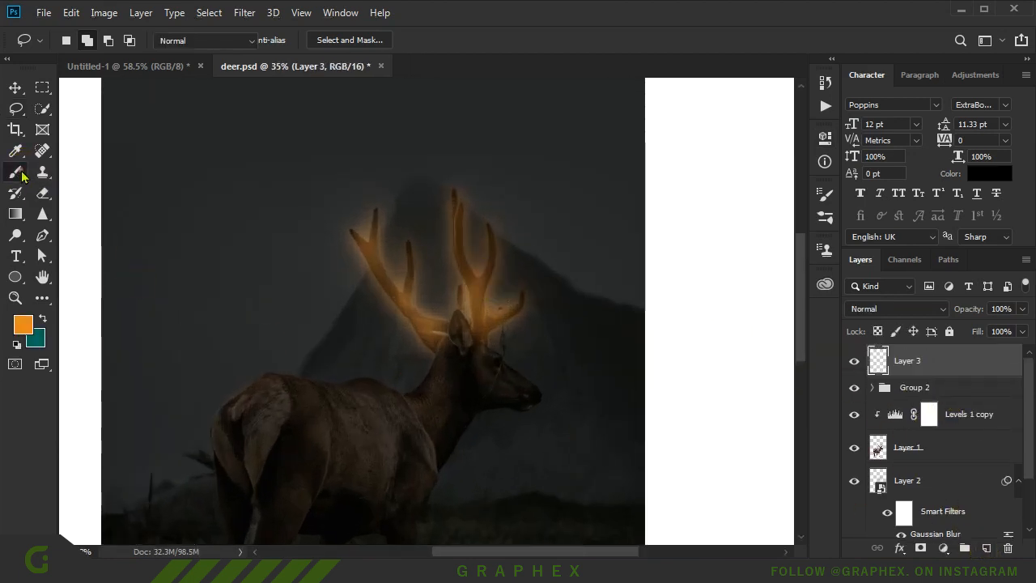
mouse_move(451, 280)
mouse_down()
mouse_move(563, 309)
mouse_move(561, 394)
mouse_up()
scroll(459, 303, up, 1)
drag(476, 293, 442, 266)
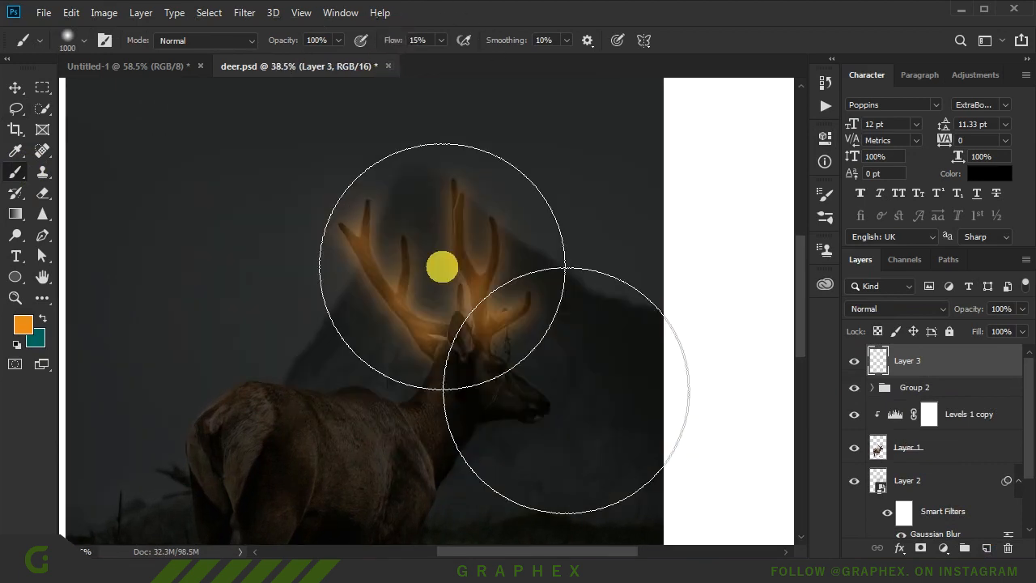
click(896, 308)
click(876, 444)
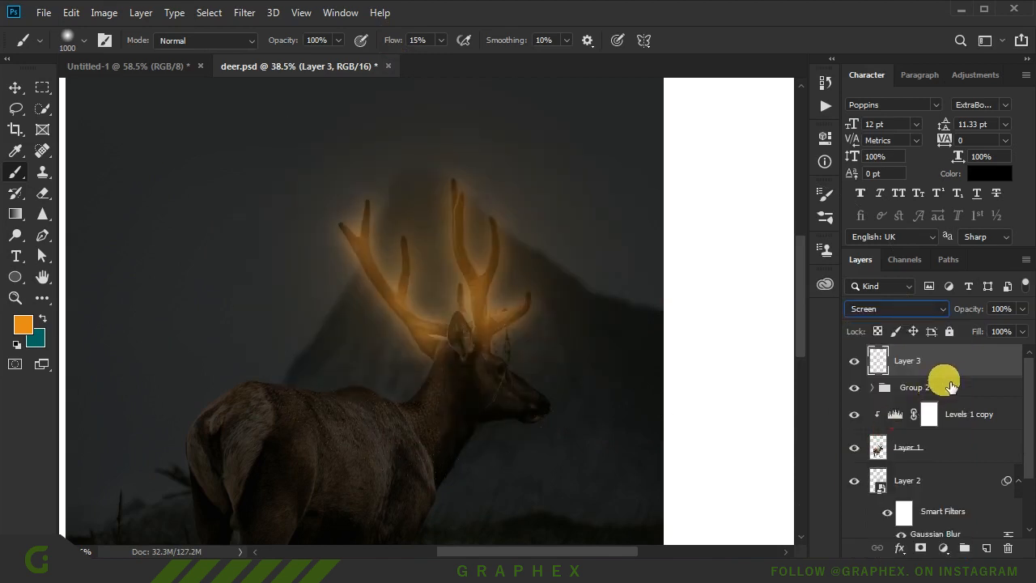
- Add a layer directly above Layer 2 and paint a wide orange glow behind the antlers with a 1744-pixel soft brush
drag(953, 478, 996, 554)
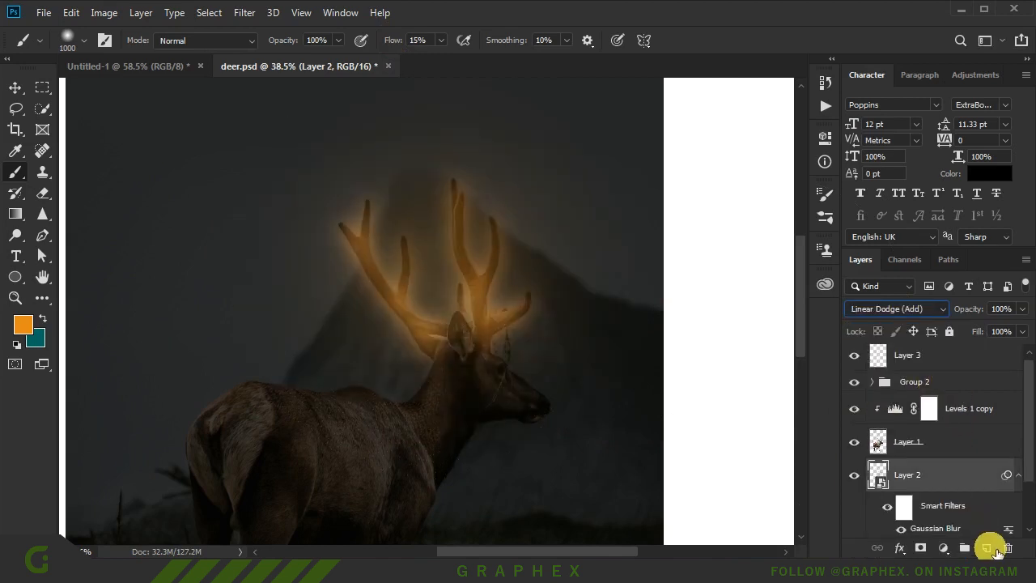
click(990, 548)
key(bracketright)
key(bracketright)
key(bracketright)
mouse_move(460, 296)
mouse_down()
mouse_move(432, 278)
mouse_move(478, 289)
mouse_up()
click(432, 279)
scroll(434, 310, down, 4)
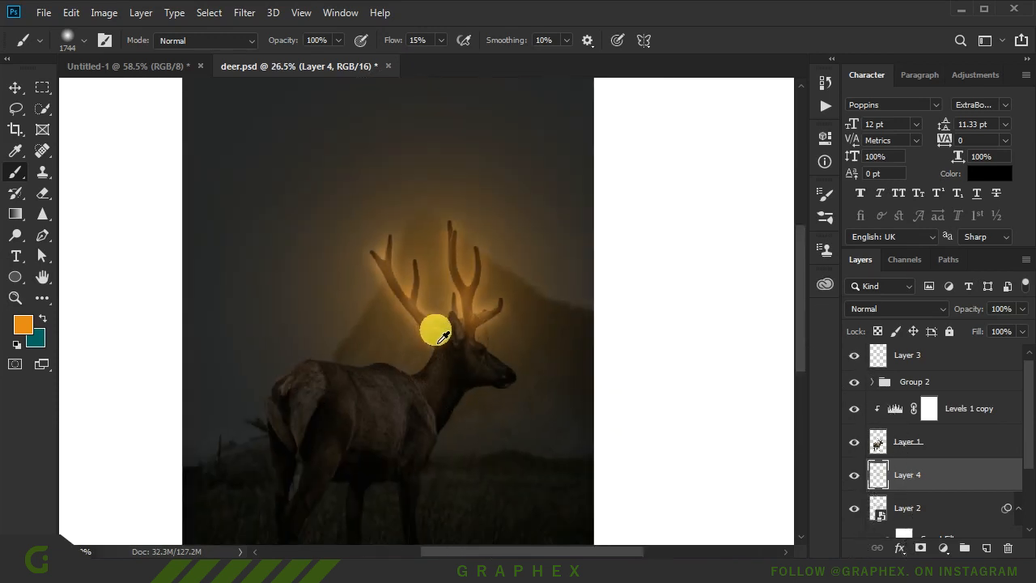
scroll(437, 331, down, 1)
- Set the blend mode of the wide glow layer behind the deer to Screen
click(870, 309)
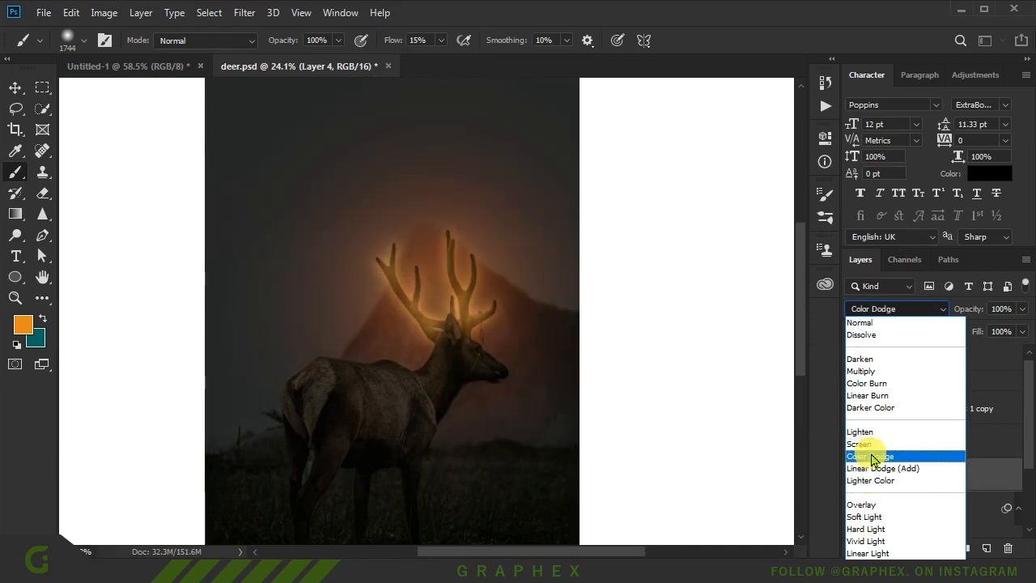
click(859, 444)
click(15, 87)
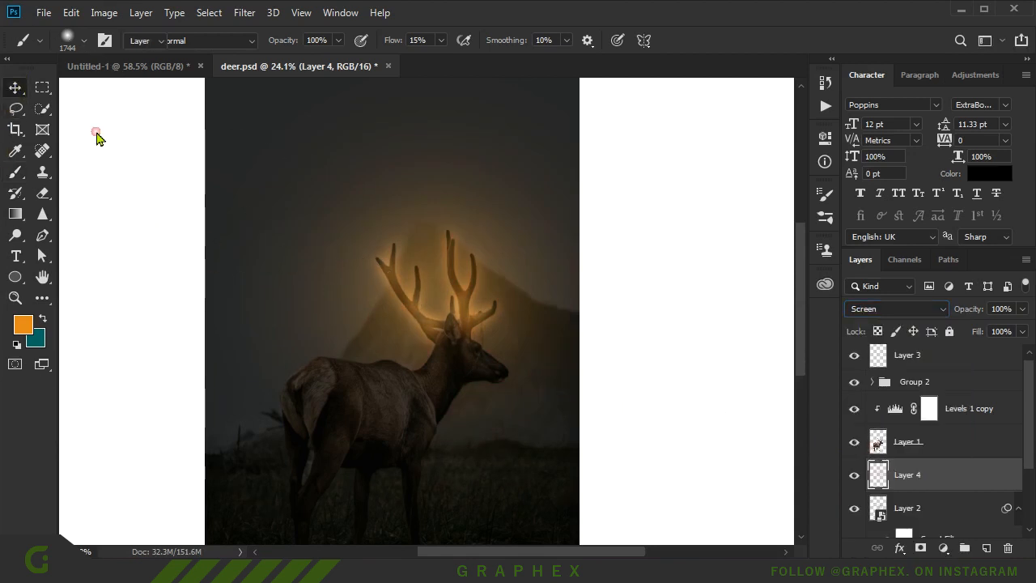
scroll(352, 373, down, 5)
scroll(502, 222, up, 4)
scroll(524, 279, up, 3)
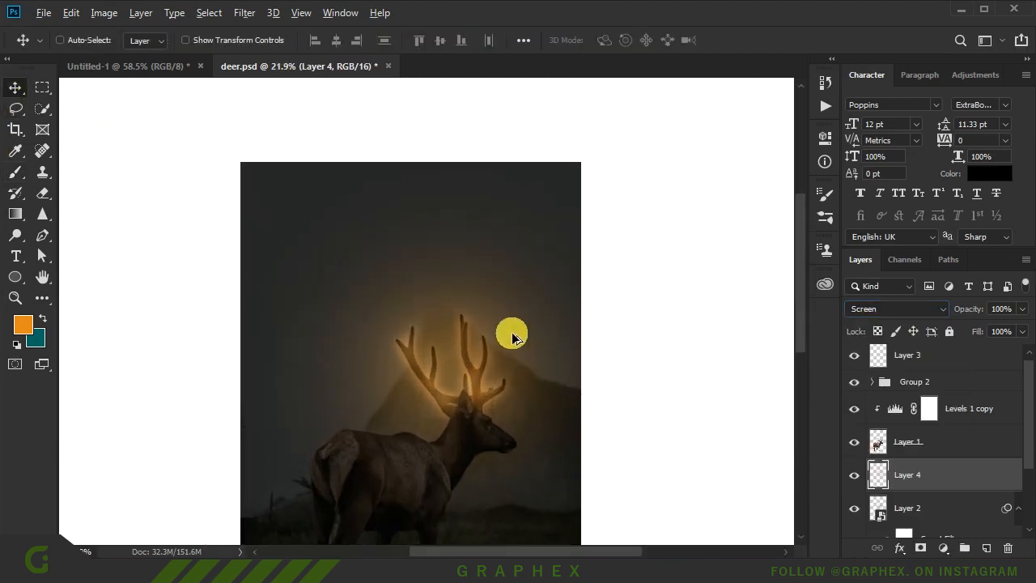
- Paint another orange glow around the antlers on a new top layer with a 1165-pixel brush at 21% flow, blended as Screen
scroll(512, 336, up, 2)
click(923, 356)
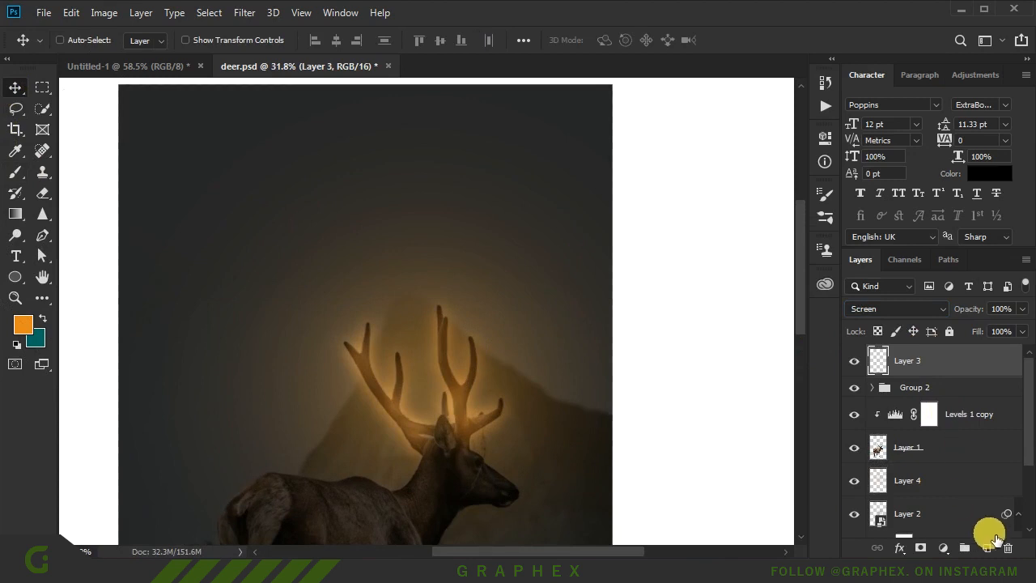
click(986, 547)
click(15, 171)
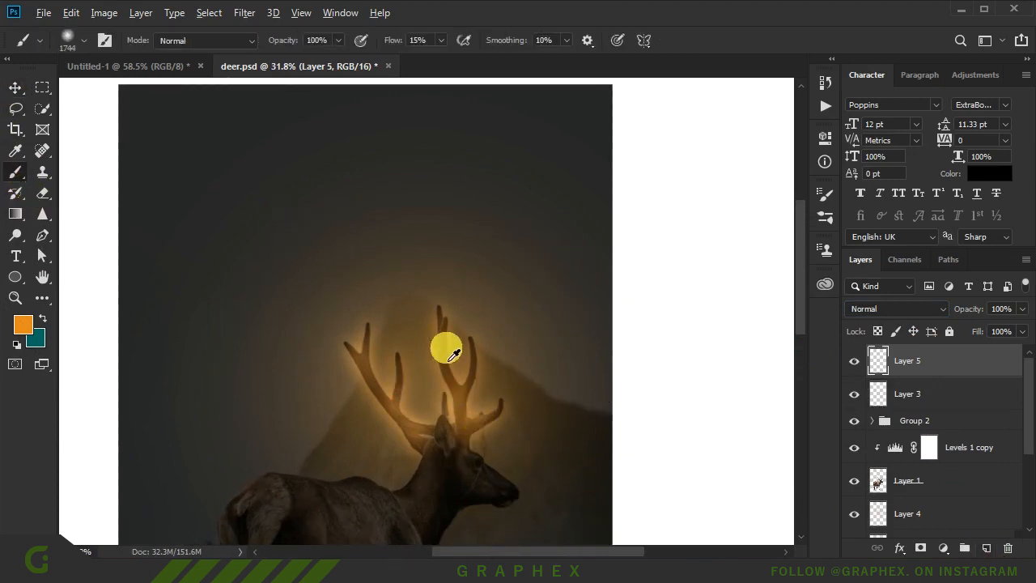
drag(403, 45, 407, 45)
mouse_move(406, 372)
mouse_down()
mouse_move(404, 383)
mouse_move(433, 393)
mouse_up()
scroll(439, 203, down, 3)
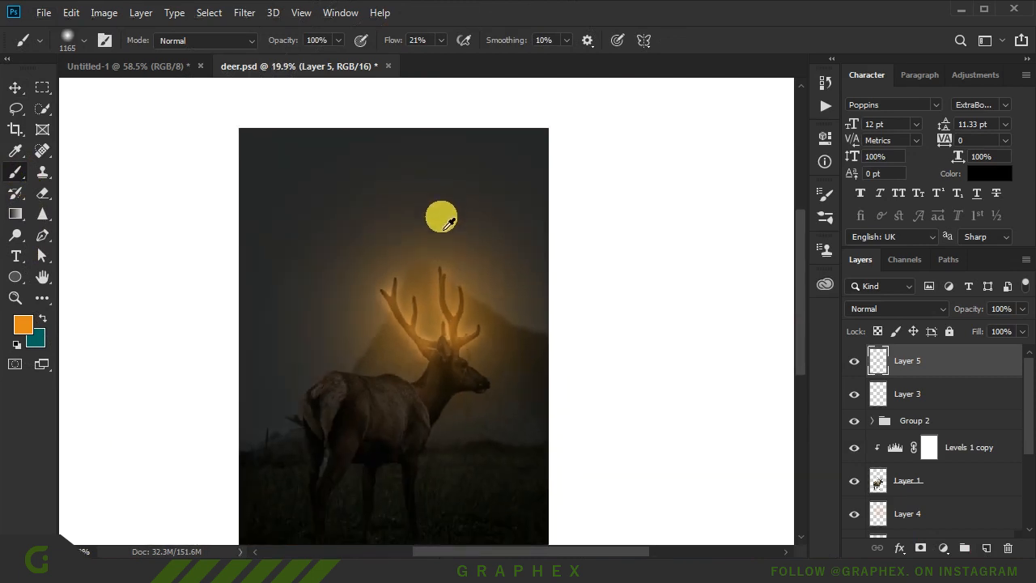
click(895, 309)
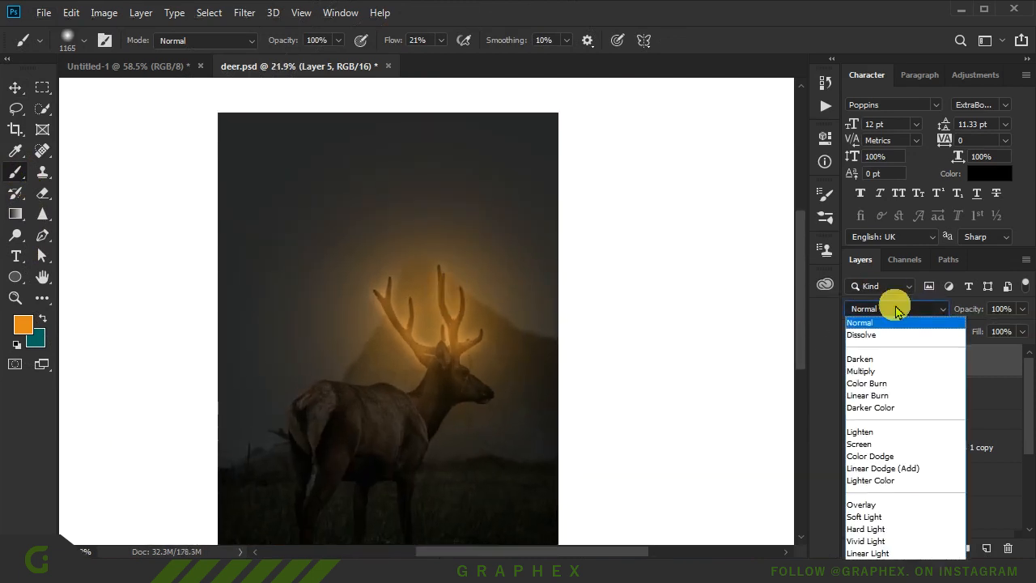
click(879, 443)
click(15, 88)
- Change the blend mode of the orange color fill in Group 2 to Hard Light and collapse the group
click(871, 420)
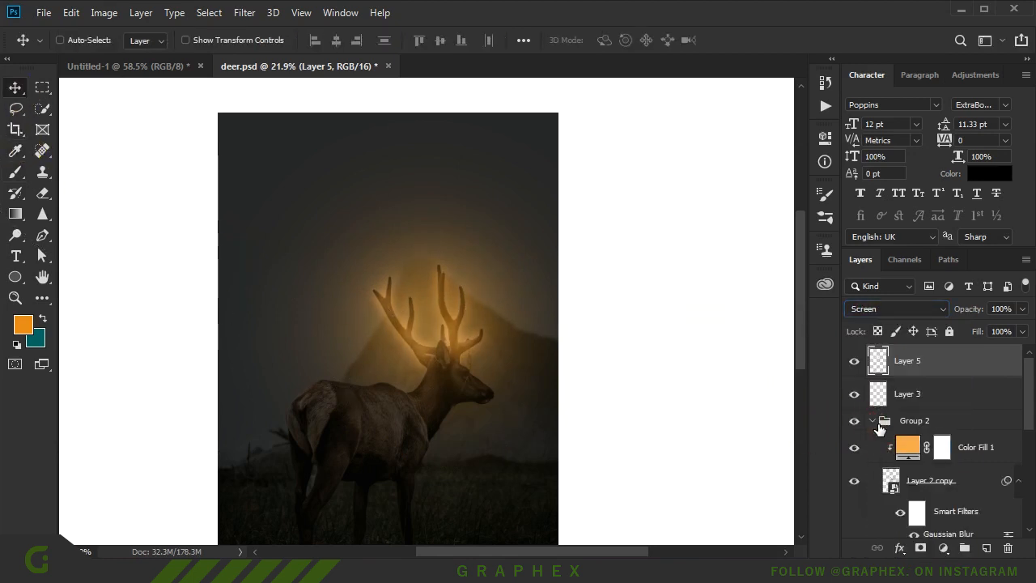
click(856, 458)
click(855, 458)
click(906, 447)
click(896, 309)
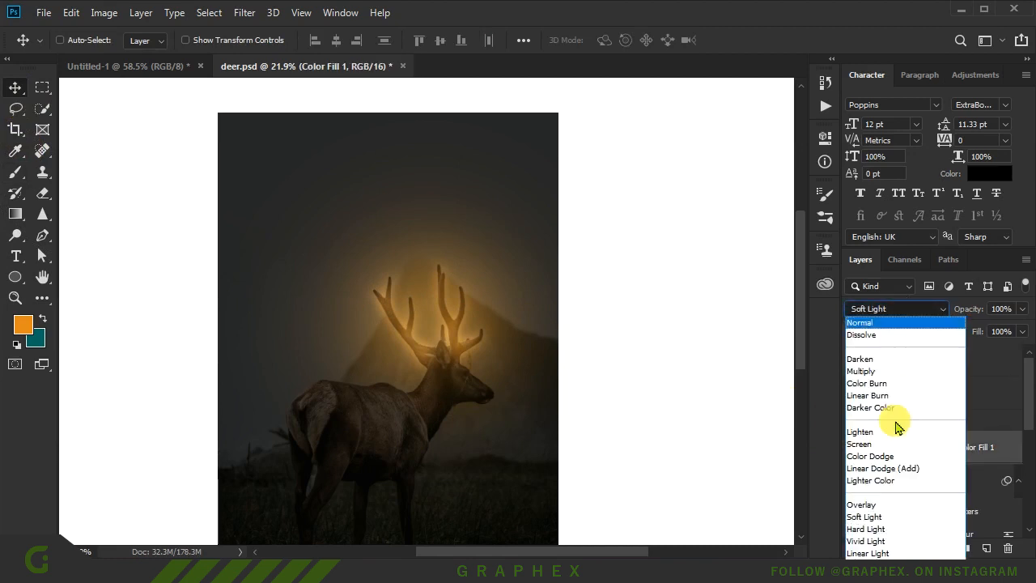
click(865, 528)
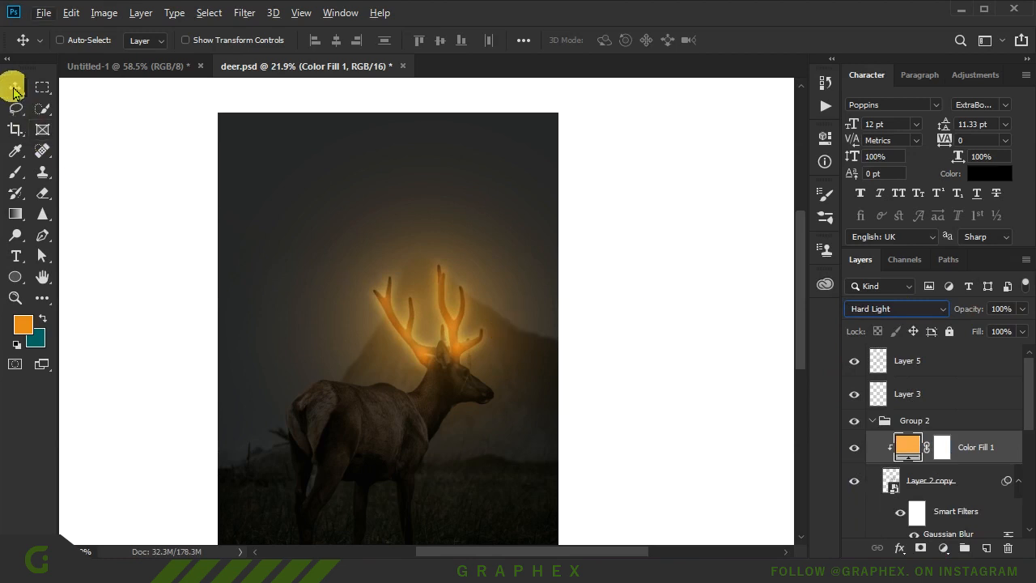
scroll(451, 279, down, 1)
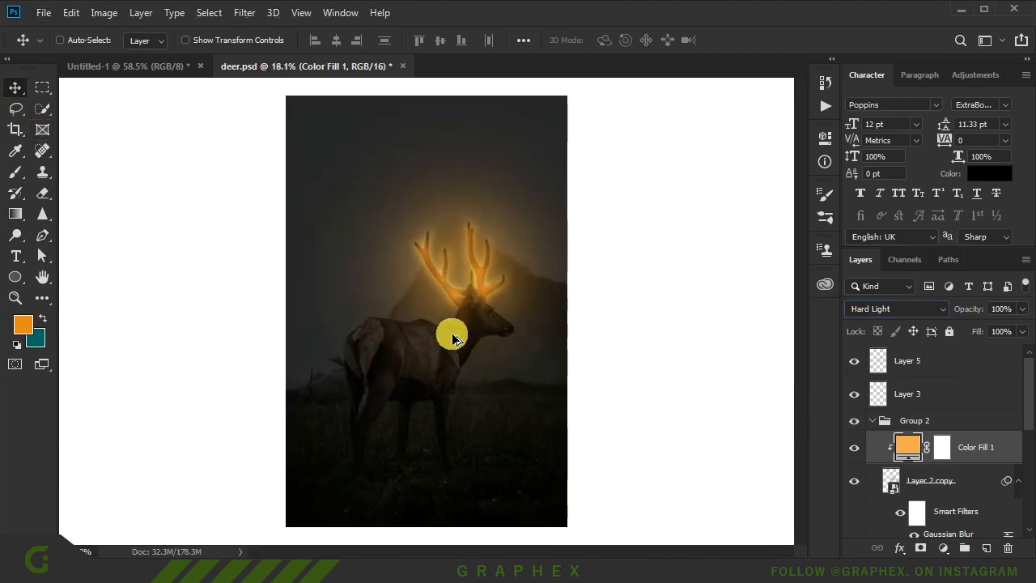
click(874, 427)
click(878, 418)
- Add a Hue/Saturation adjustment clipped to the deer with Colorize on, hue 43, saturation 60 and lightness +39
scroll(971, 409, down, 2)
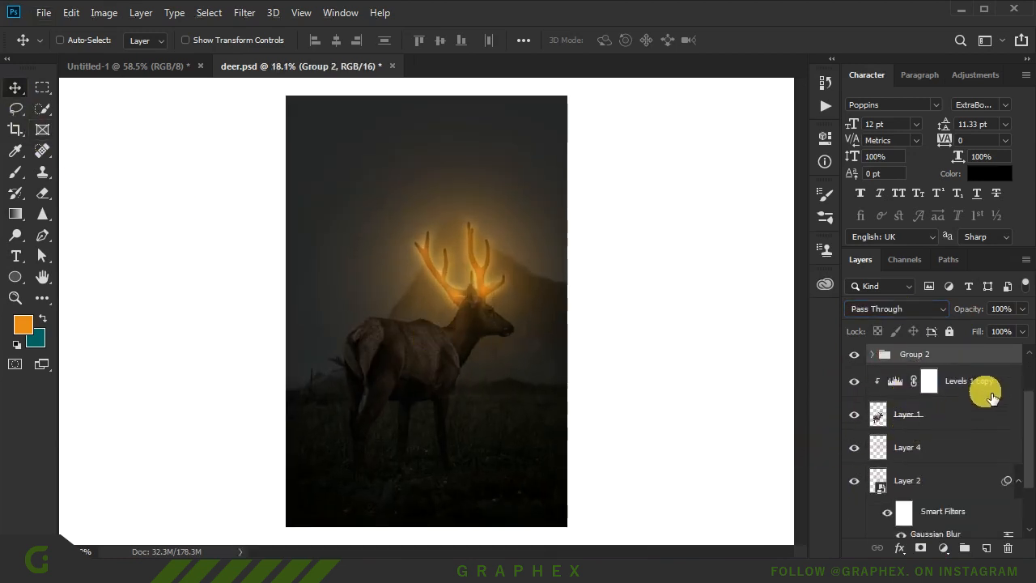
click(928, 380)
click(943, 548)
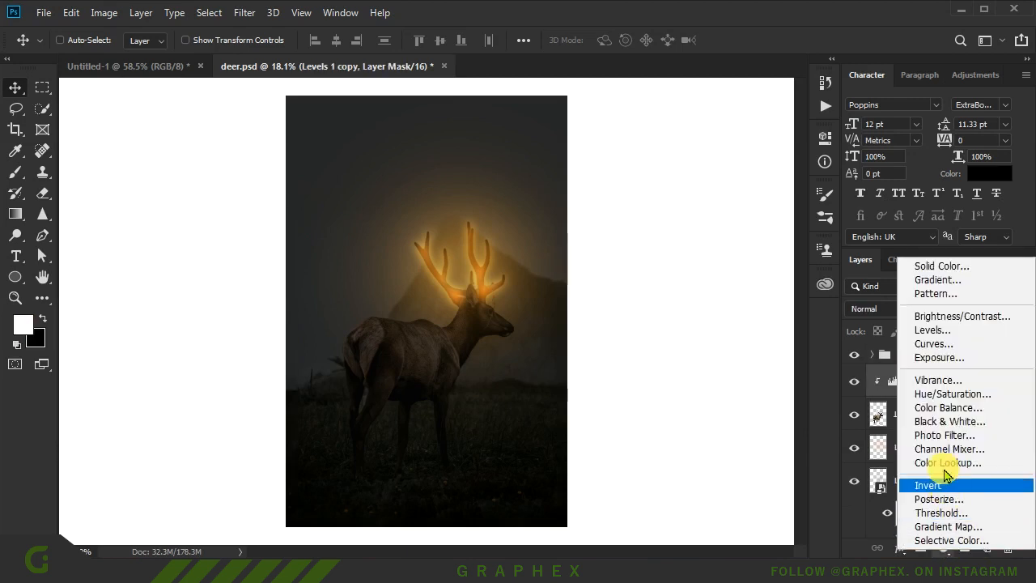
click(951, 394)
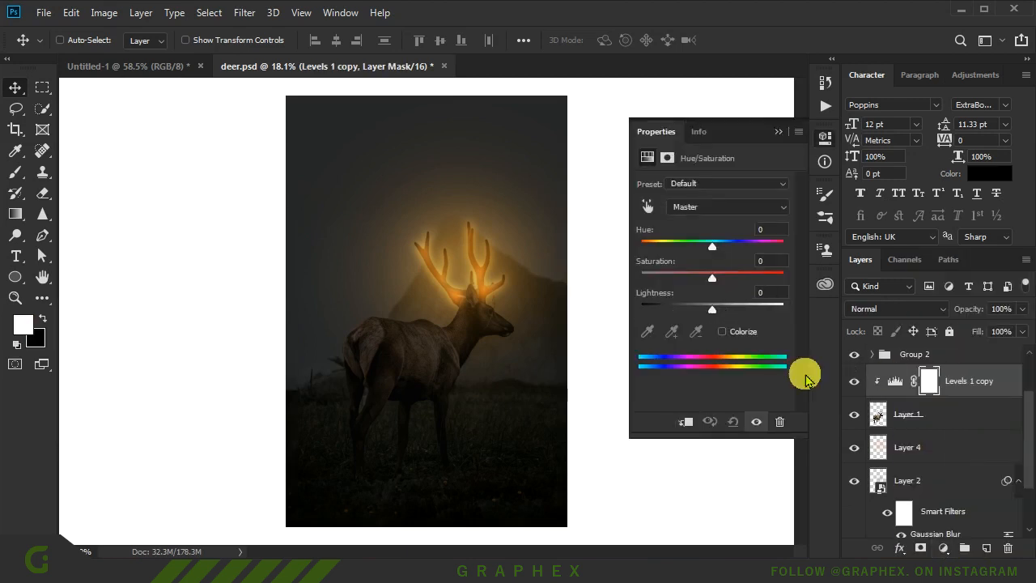
click(721, 332)
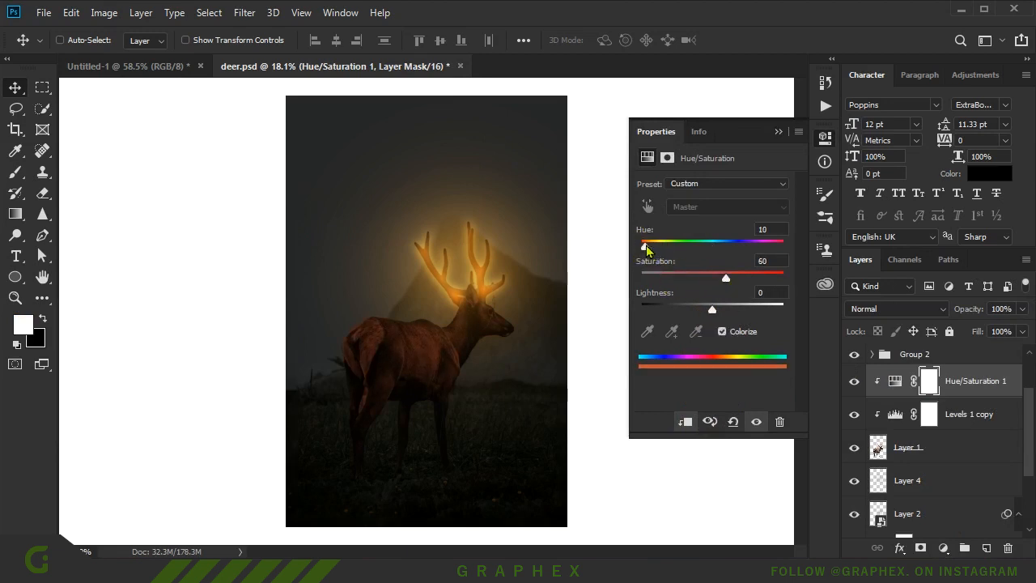
scroll(423, 343, up, 3)
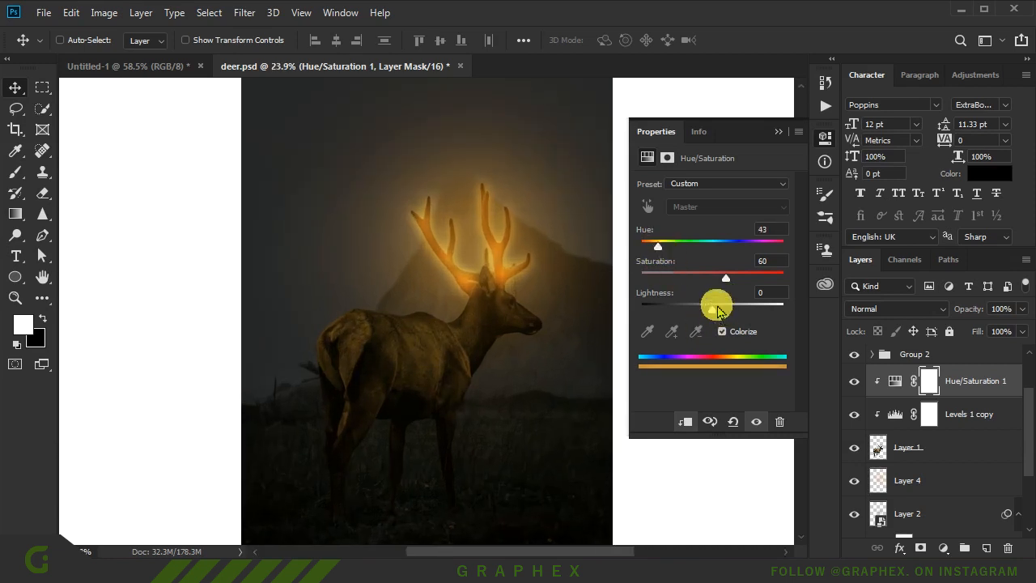
drag(717, 310, 741, 312)
- Set the Hue/Saturation layer's blend mode to Linear Dodge (Add) and invert its mask to black
click(865, 309)
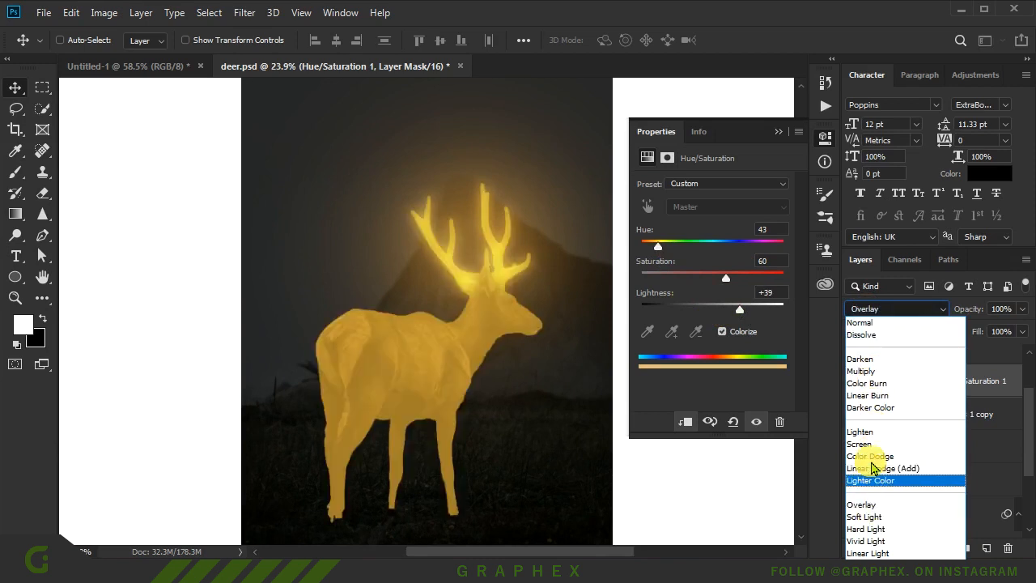
click(882, 468)
click(784, 135)
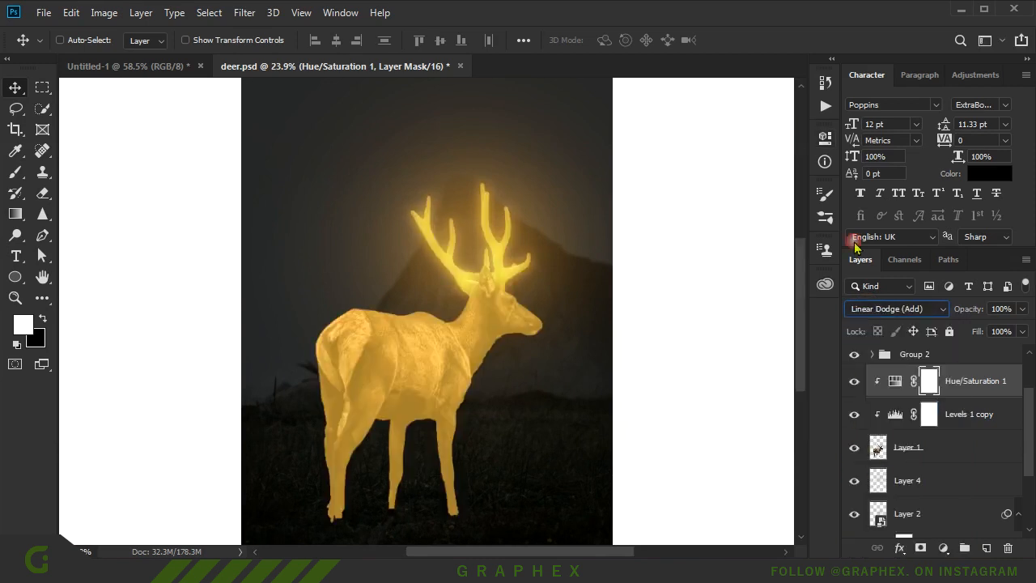
key(ctrl+i)
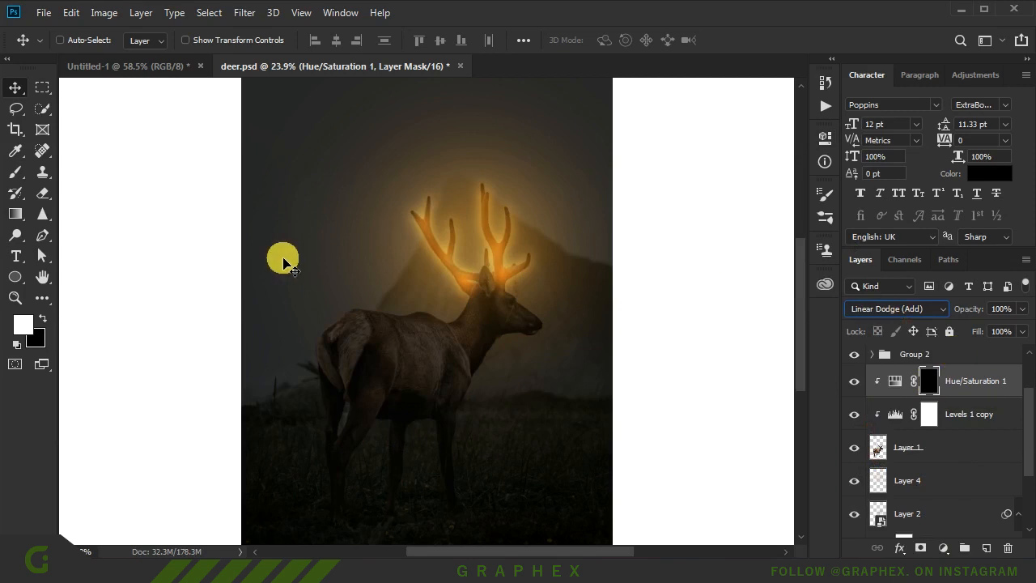
- Paint white on the Hue/Saturation mask along the deer's neck and shoulder edge with a 31-pixel brush at 13% flow
click(15, 172)
scroll(477, 342, up, 2)
drag(507, 342, 377, 337)
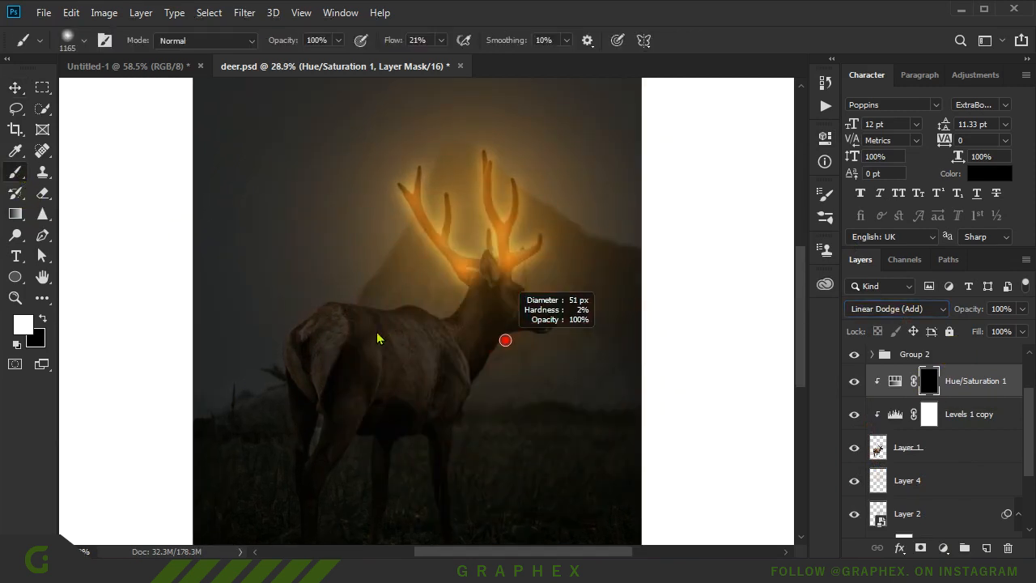
scroll(475, 300, up, 4)
scroll(474, 293, up, 5)
mouse_move(508, 300)
mouse_down()
mouse_move(495, 288)
mouse_move(501, 299)
mouse_up()
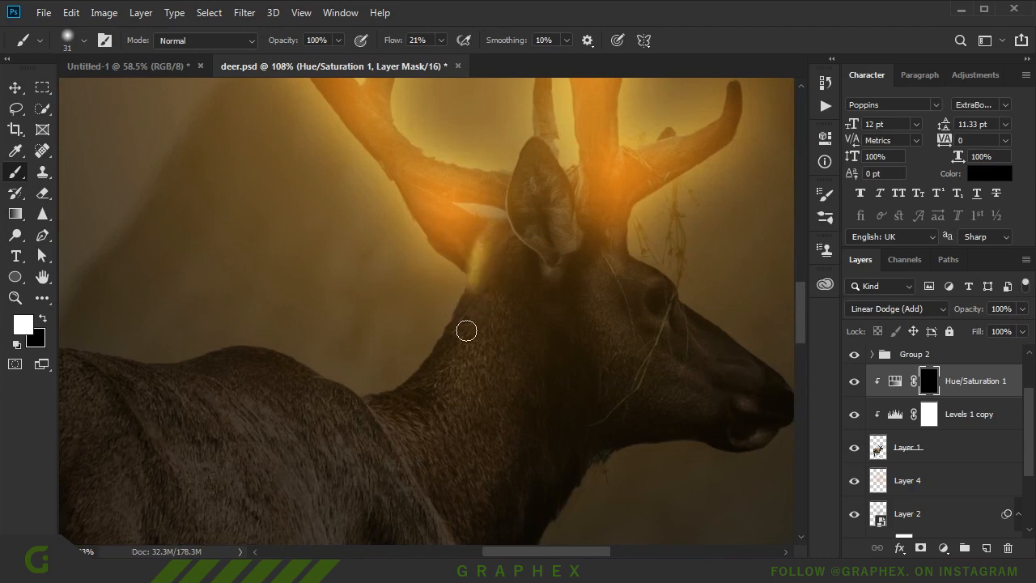
drag(450, 254, 457, 257)
drag(405, 43, 400, 47)
alt+right_click(431, 236)
drag(466, 261, 500, 235)
drag(445, 333, 461, 334)
drag(387, 421, 354, 393)
click(366, 344)
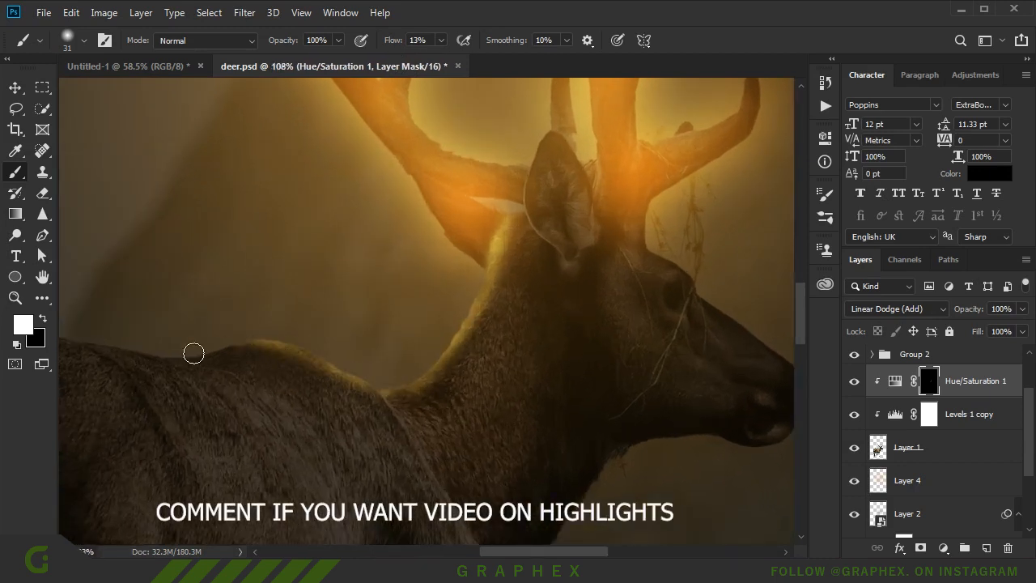
- Extend the golden rim highlight along the deer's back and rump on the mask with a 66-pixel brush at 13% flow
drag(247, 361, 259, 393)
drag(330, 477, 552, 432)
drag(405, 319, 243, 299)
alt+right_click(243, 276)
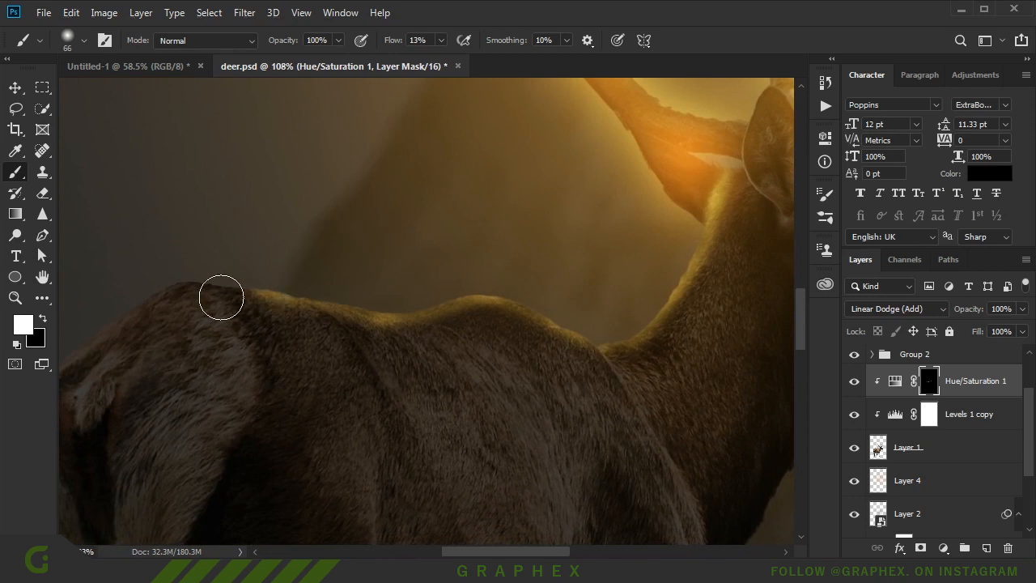
click(353, 216)
click(210, 319)
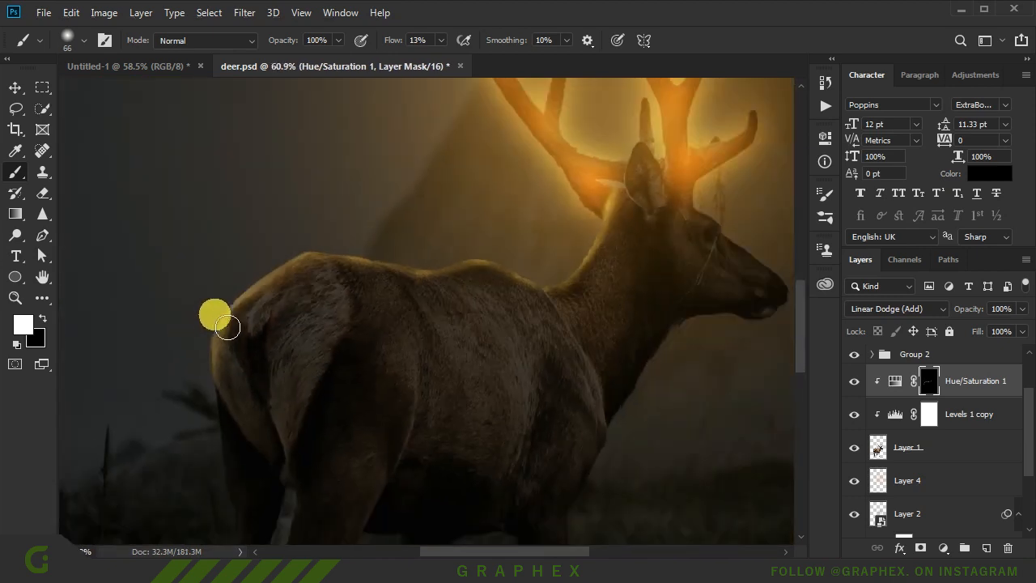
scroll(222, 331, down, 2)
mouse_move(201, 354)
mouse_down()
mouse_move(228, 361)
mouse_move(219, 492)
mouse_up()
- Paint a golden highlight along the edge of the deer's ear on the mask, undoing a stray stroke
scroll(219, 493, down, 6)
scroll(392, 346, up, 8)
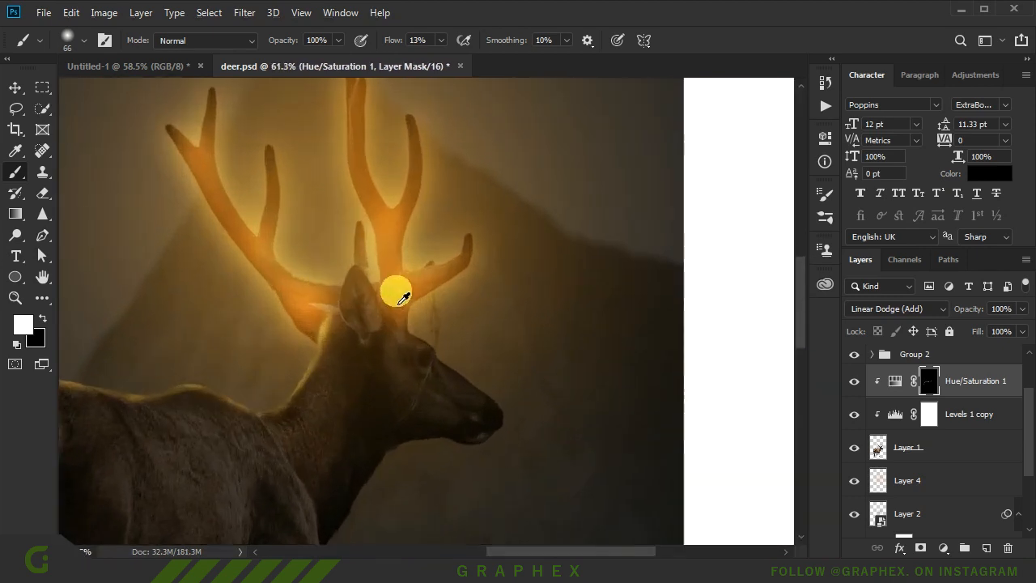
alt+right_click(363, 293)
scroll(370, 296, up, 4)
alt+right_click(377, 281)
alt+right_click(363, 240)
drag(369, 243, 343, 335)
key(ctrl+z)
drag(376, 263, 404, 279)
- Paint highlights along the edges of the antler nearest the face on the mask with a 22-pixel brush at 13% flow
scroll(473, 274, down, 1)
scroll(518, 269, up, 2)
mouse_move(607, 196)
mouse_down()
mouse_move(565, 252)
mouse_move(484, 262)
mouse_up()
scroll(495, 371, down, 3)
scroll(489, 373, up, 3)
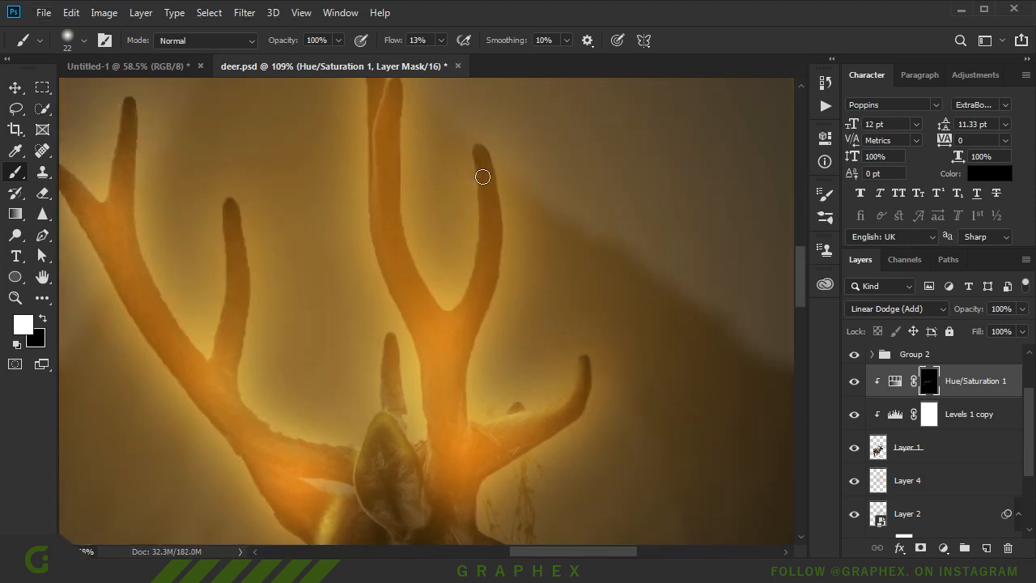
mouse_move(512, 217)
mouse_down()
mouse_move(474, 363)
mouse_move(479, 385)
mouse_up()
scroll(479, 385, down, 2)
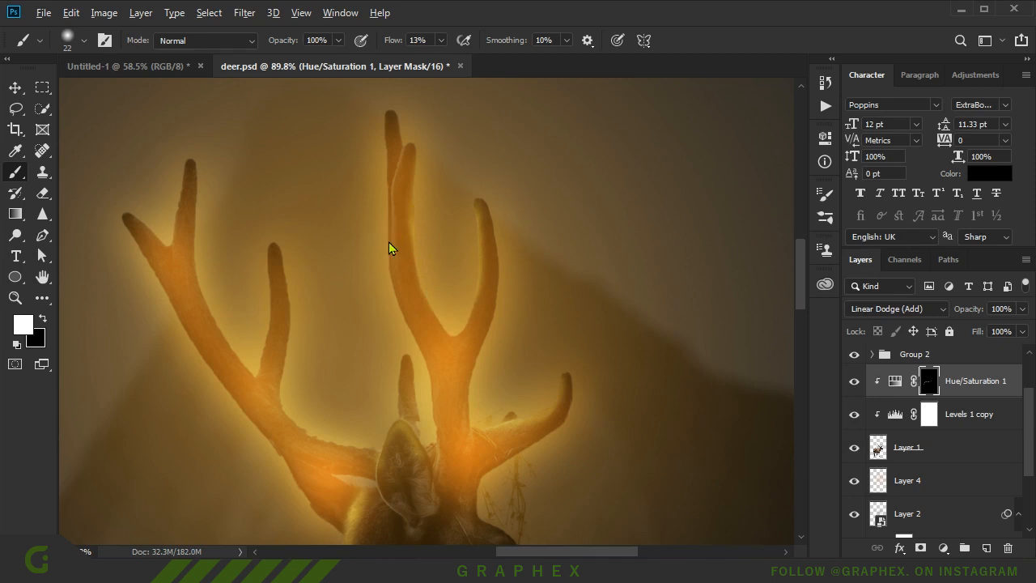
- Paint highlights along the branches of the rear antler and the remaining antler edges on the mask with a 35-pixel brush
drag(290, 261, 300, 272)
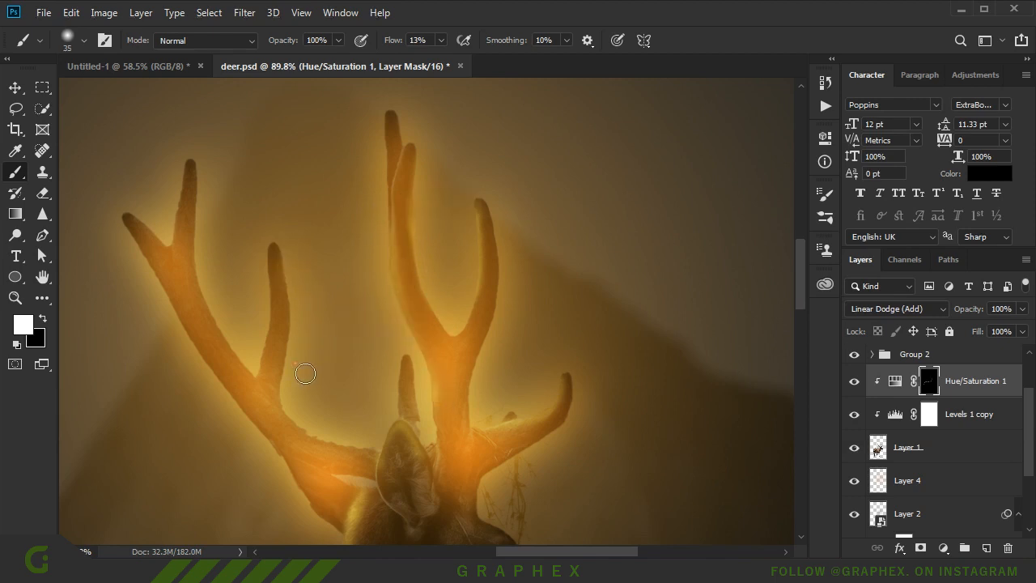
drag(193, 170, 204, 180)
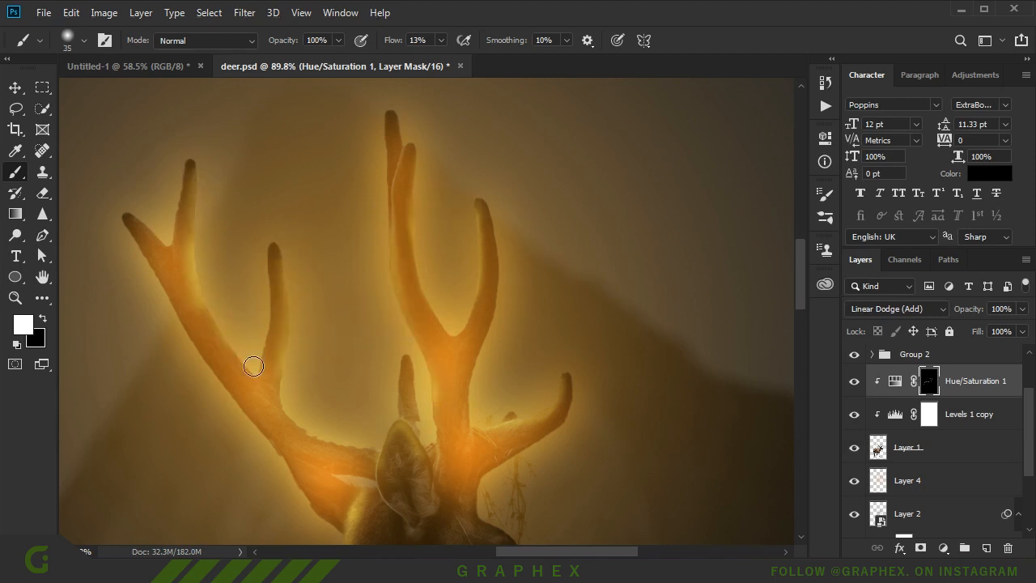
click(262, 251)
scroll(253, 257, down, 1)
click(381, 212)
click(154, 258)
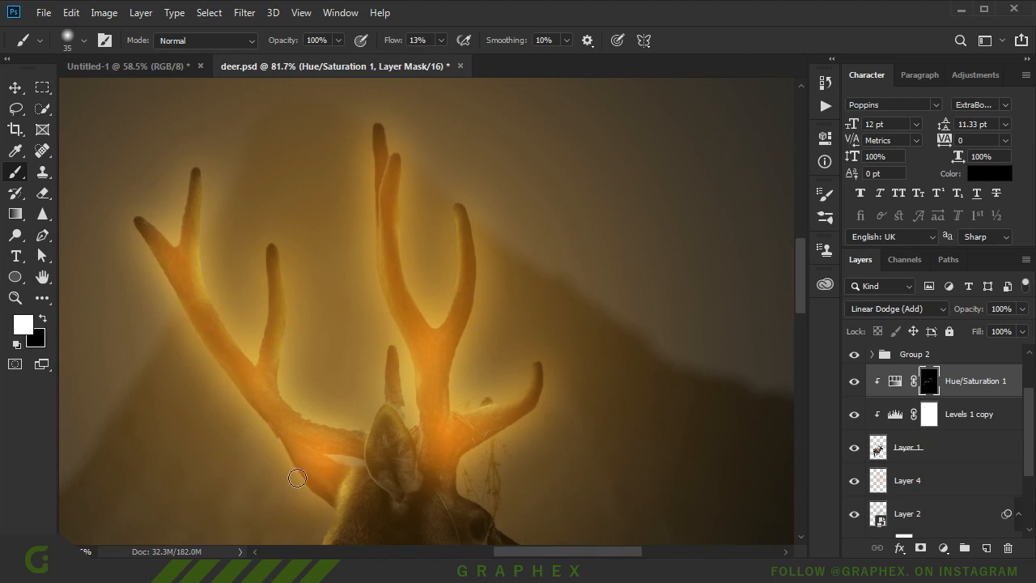
click(382, 131)
scroll(346, 232, down, 7)
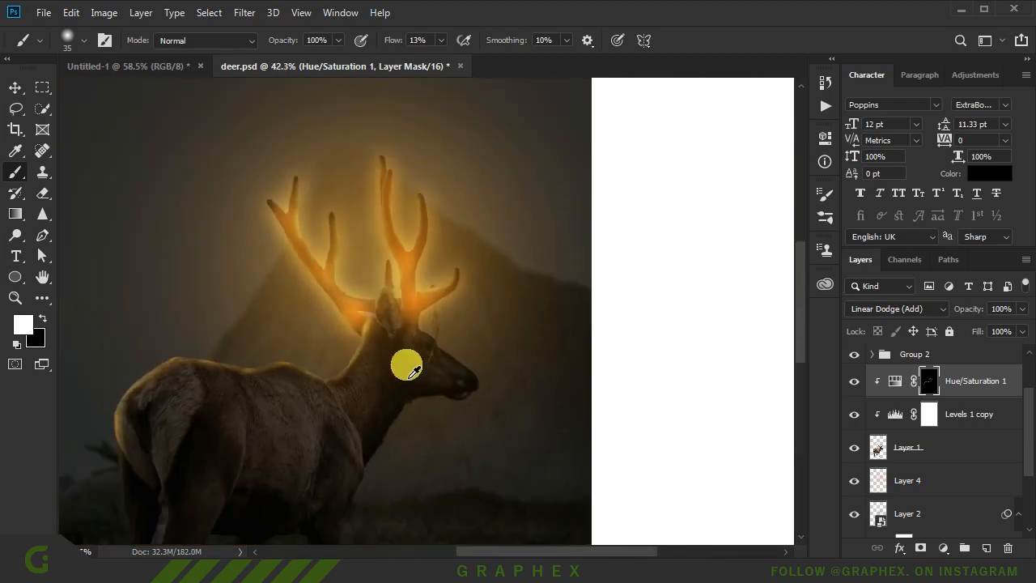
- Add highlights to the short front antler tine and the top of the deer's snout with a 24-pixel brush
scroll(411, 368, up, 6)
scroll(458, 346, up, 2)
drag(477, 264, 489, 275)
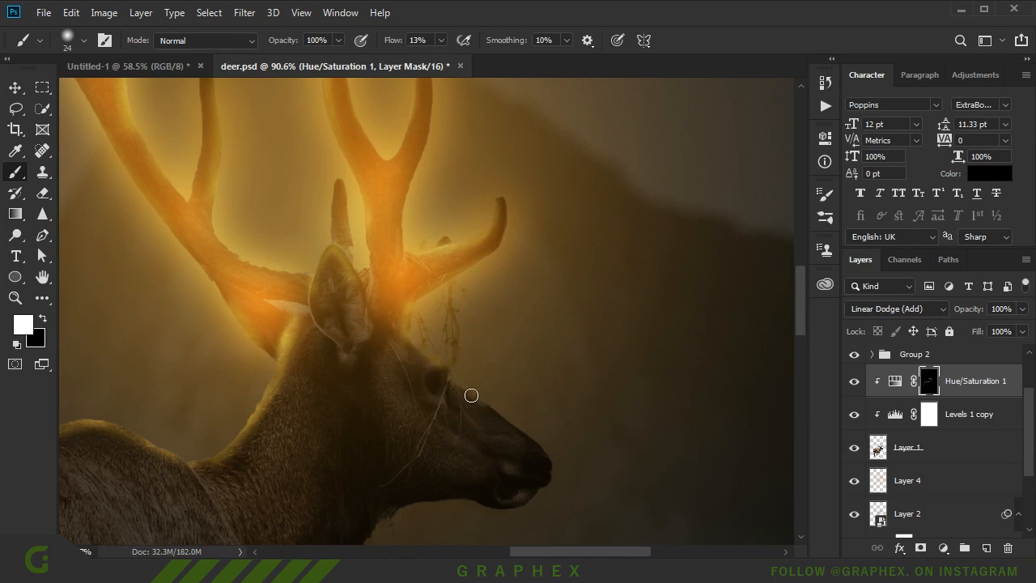
click(485, 399)
scroll(502, 340, down, 15)
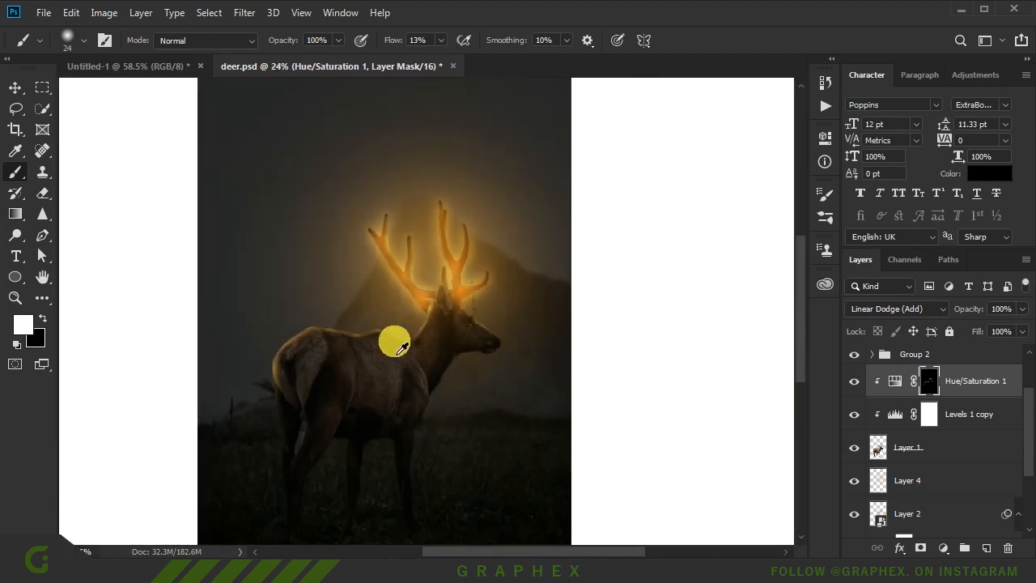
scroll(547, 340, down, 1)
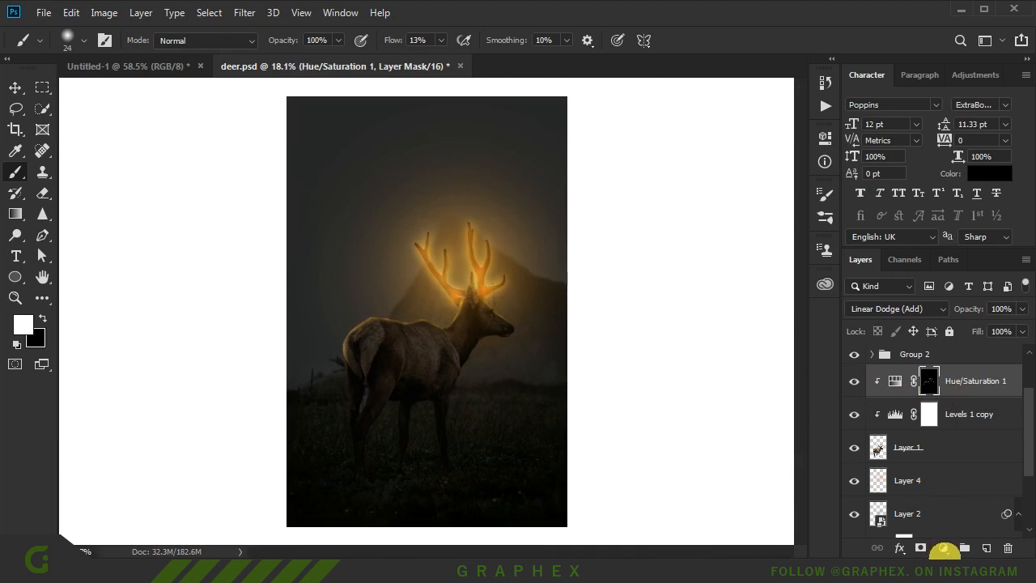
- Add a solid color fill of orange e58c19 above the Hue/Saturation layer and clip it to the deer
click(943, 547)
click(925, 259)
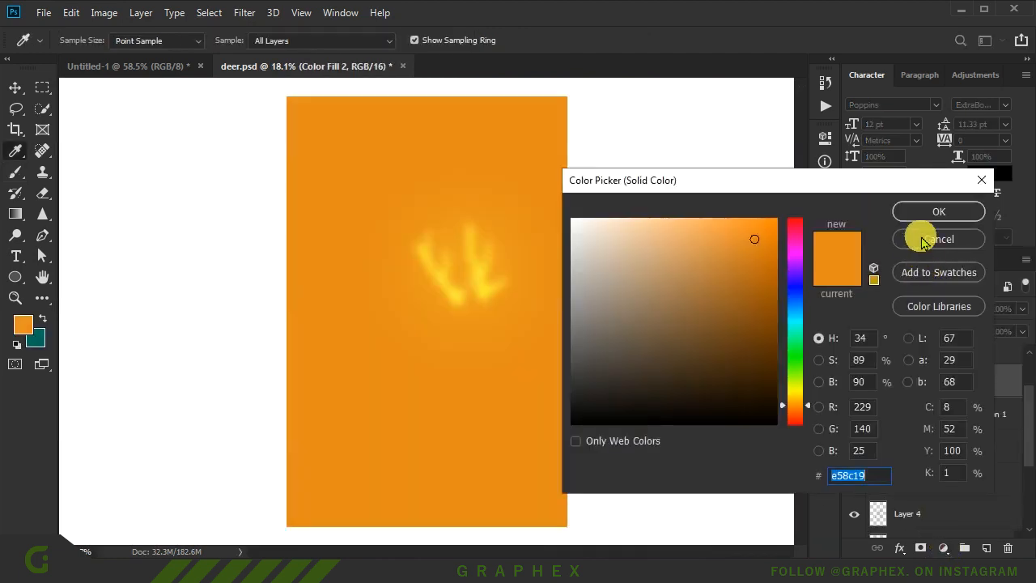
click(936, 209)
alt+click(882, 397)
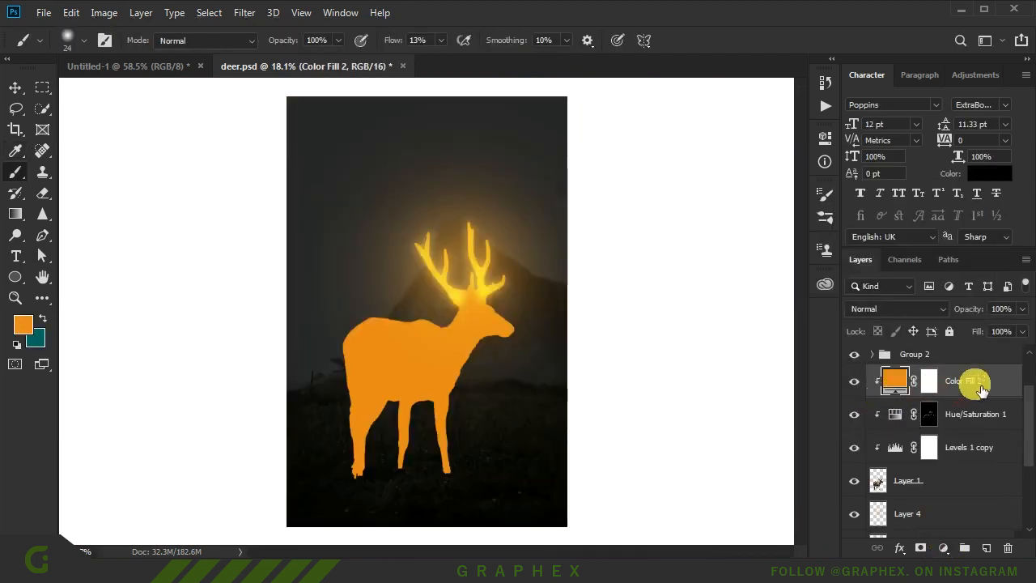
- Restrict the orange fill to the deer's lighter areas by splitting the Blend If underlying-layer shadow limit to 32 / 117
right_click(971, 382)
click(795, 171)
drag(752, 189, 945, 57)
drag(765, 389, 832, 389)
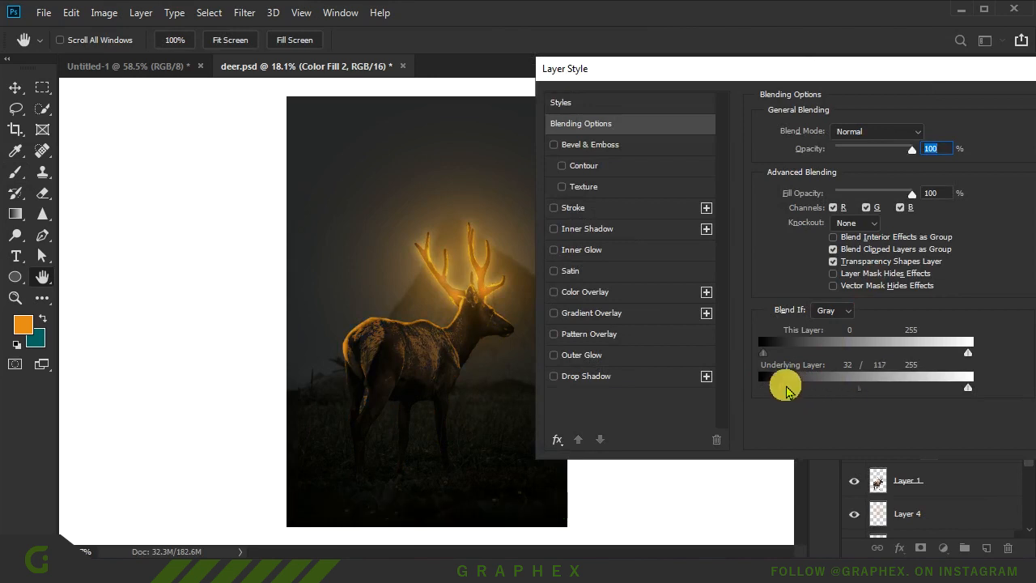
drag(826, 76, 631, 76)
click(919, 117)
key(b)
- Change the clipped orange fill's color to the lighter orange f1a037, leaving its blend mode at Normal
click(895, 305)
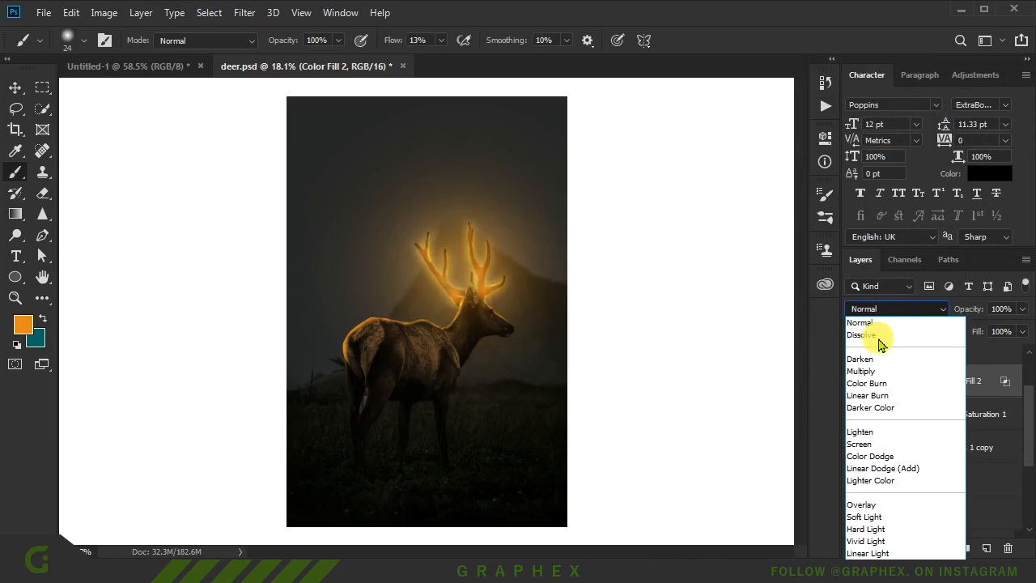
click(862, 469)
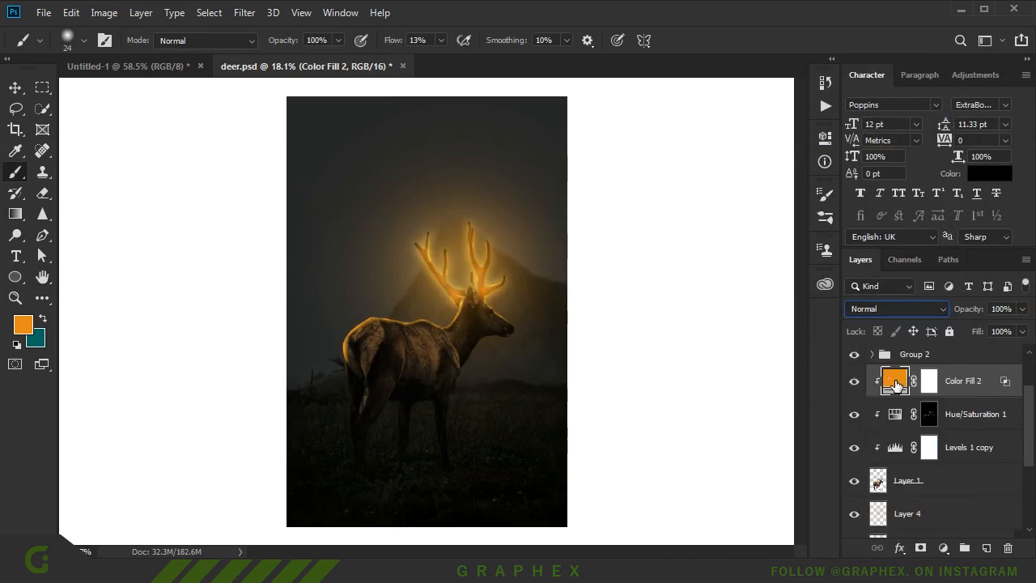
double_click(895, 383)
drag(751, 241, 737, 237)
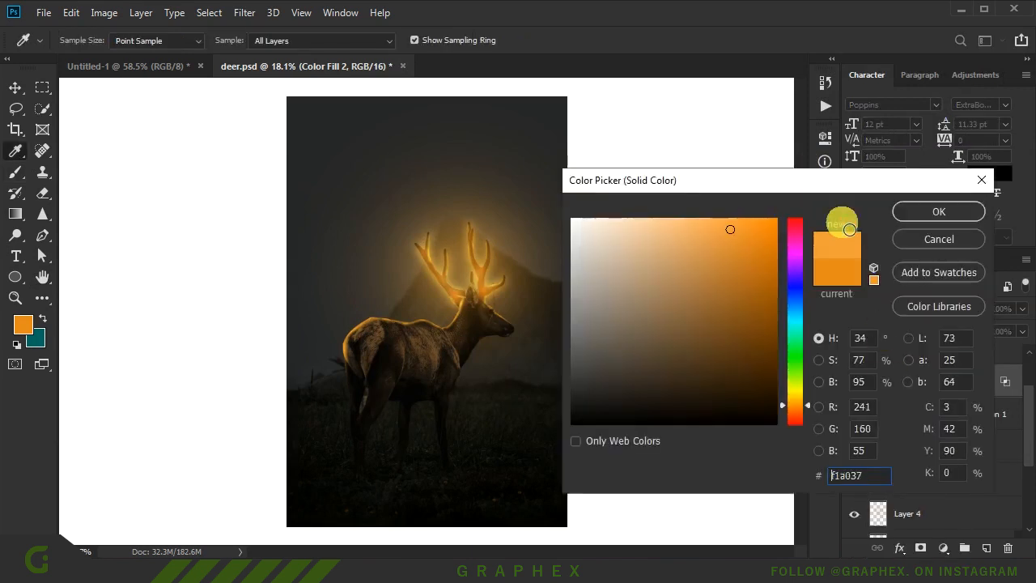
click(938, 211)
scroll(474, 300, down, 1)
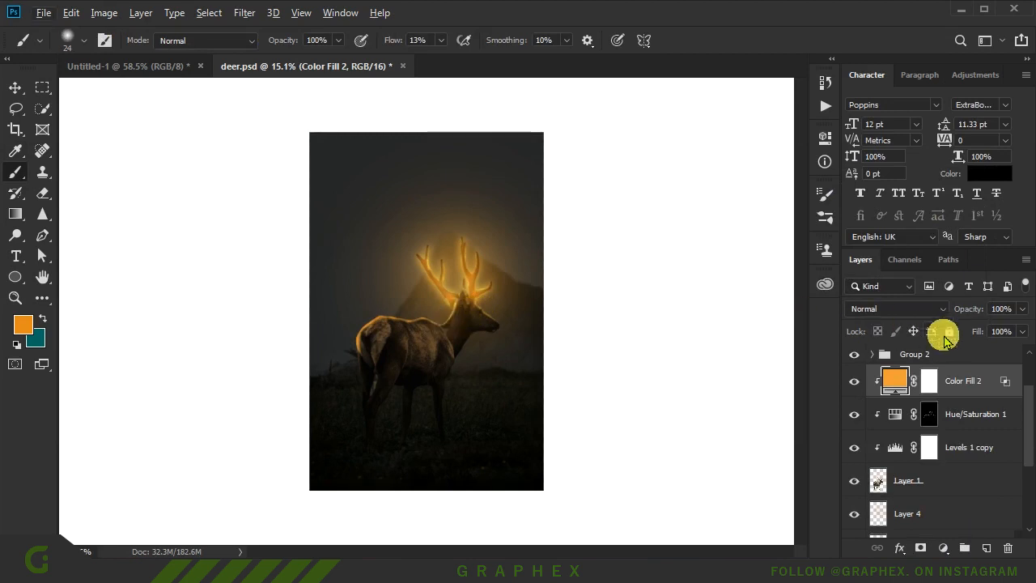
- Add a Color Lookup adjustment above Group 2 with the Kodak 5218 Kodak 2383 3D LUT at 30% opacity
click(944, 353)
click(943, 549)
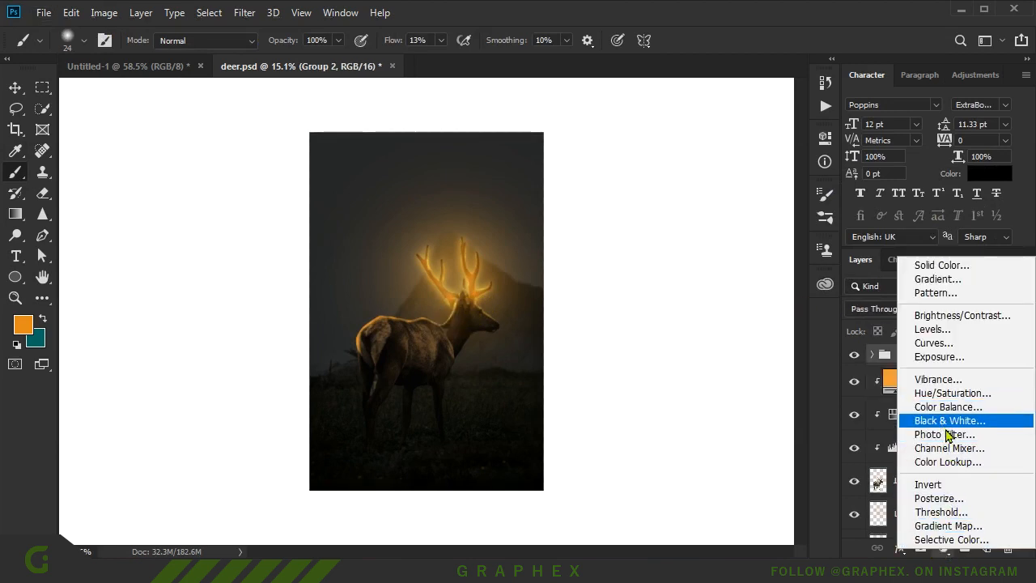
click(946, 461)
click(757, 187)
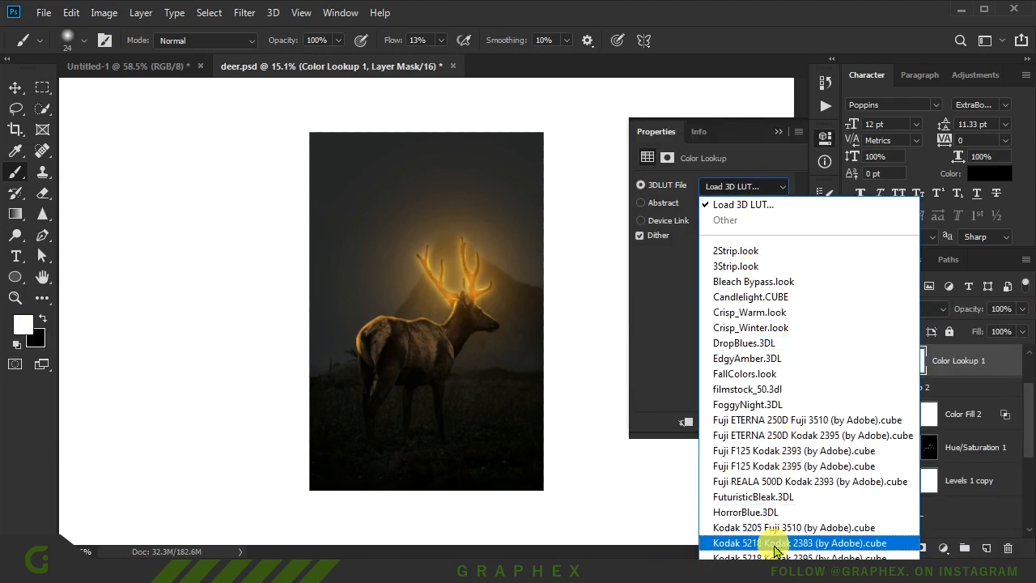
click(775, 543)
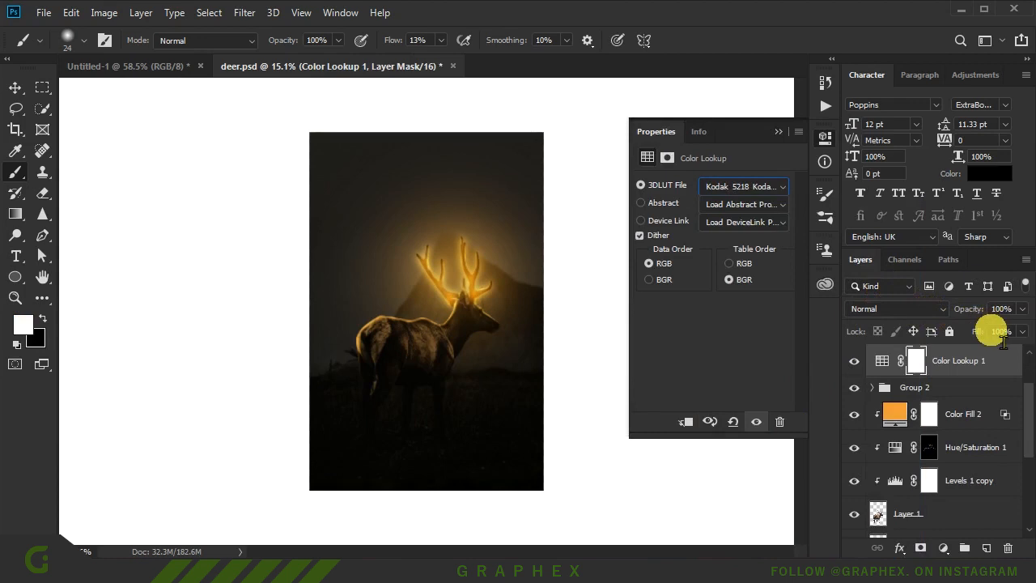
text(30)
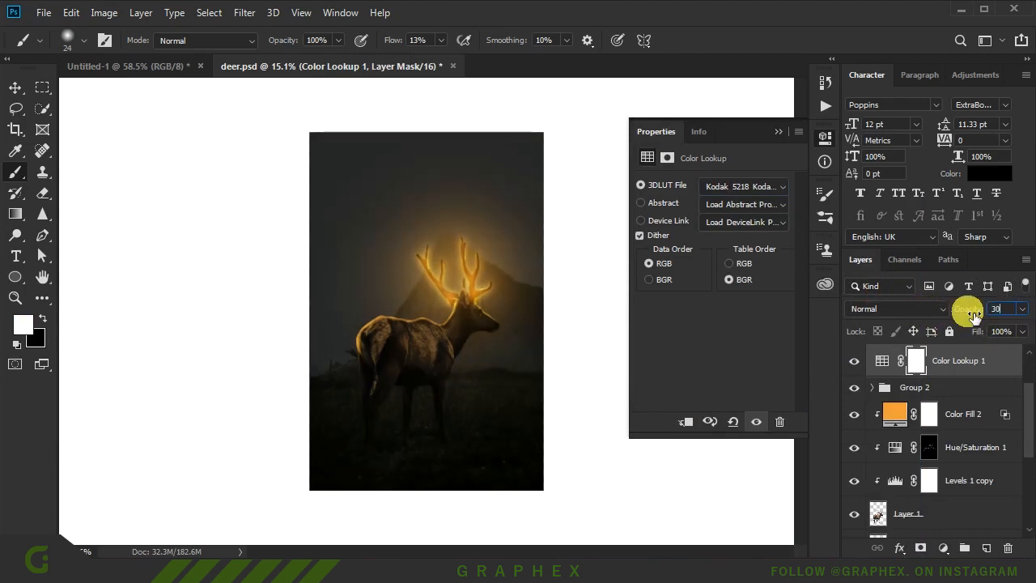
click(777, 134)
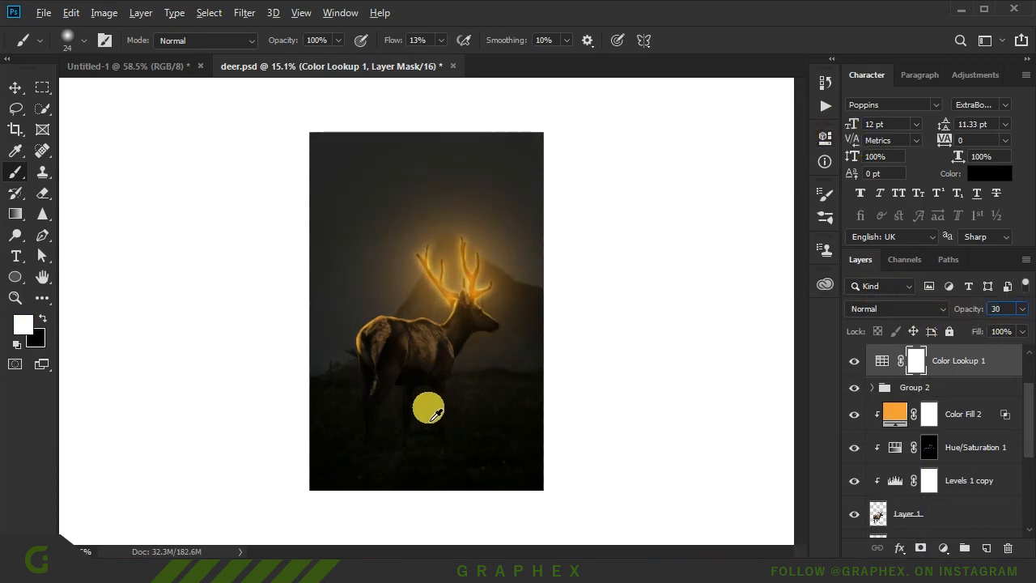